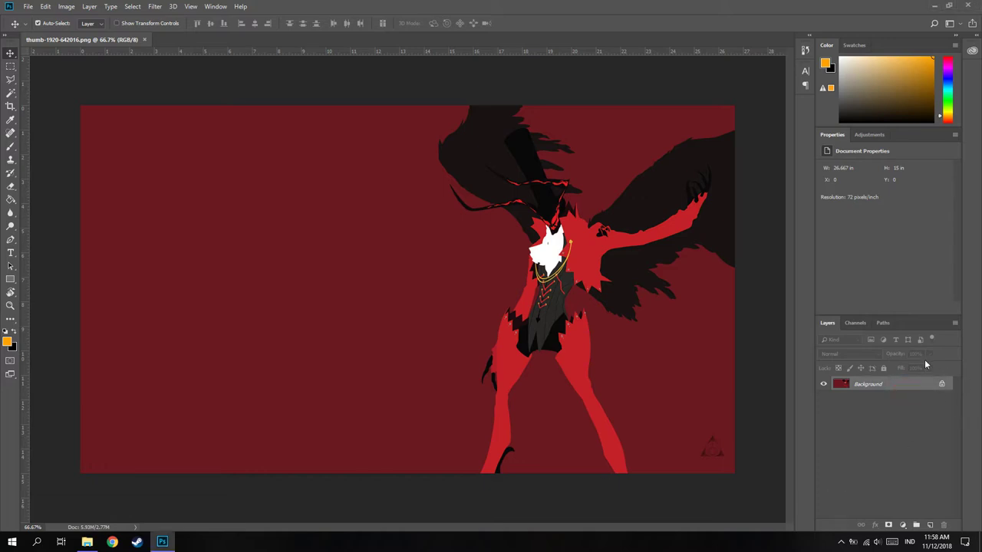
Step: Unlock the Background into editable Layer 0 and settle on the Rectangular Marquee tool
{"action": "left_click", "coordinate": [943, 386]}
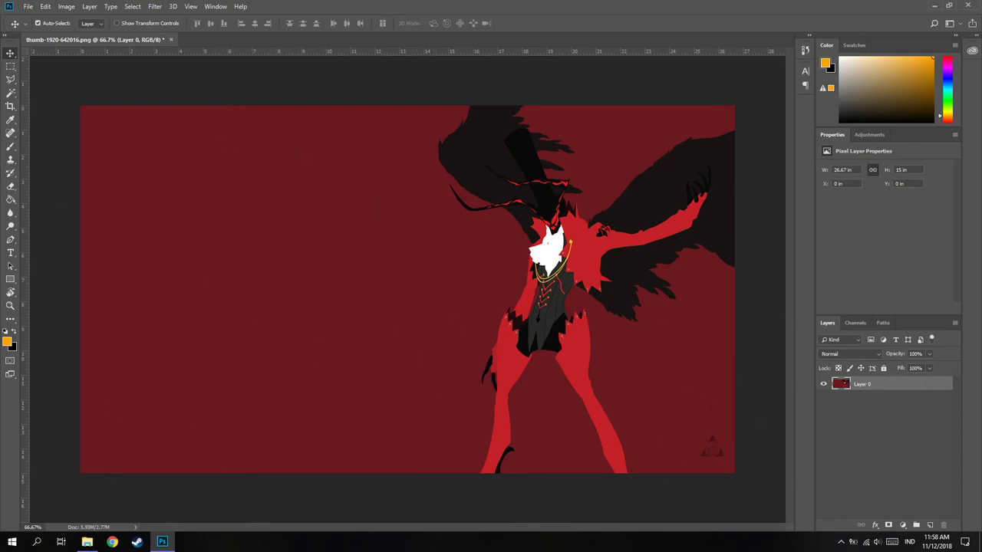
{"action": "left_click", "coordinate": [10, 66]}
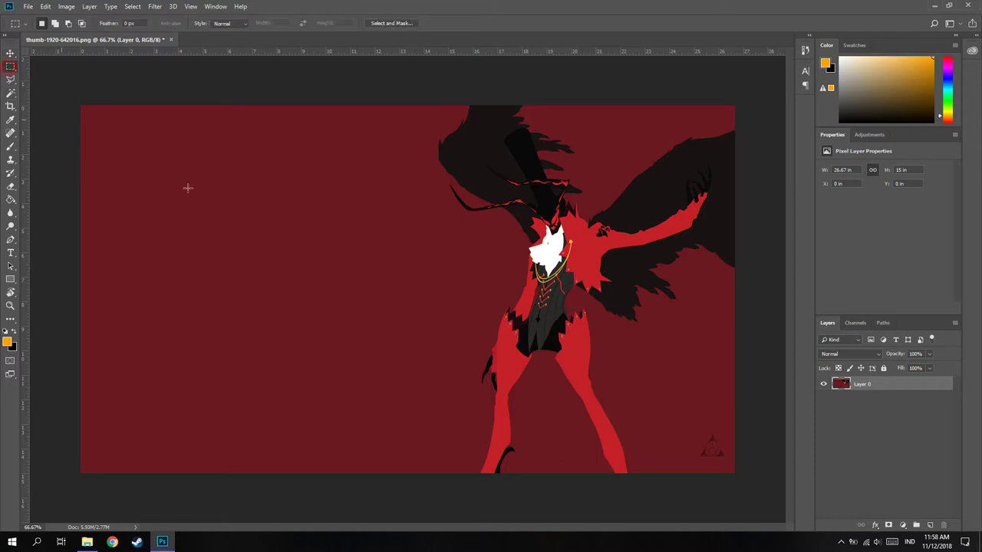
{"action": "left_click", "coordinate": [10, 79]}
{"action": "left_click", "coordinate": [10, 66]}
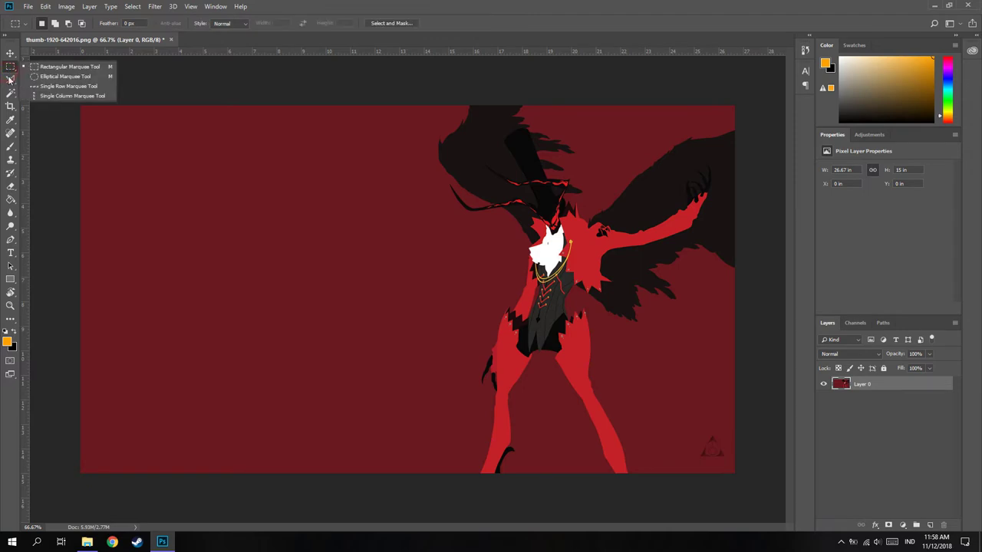
{"action": "left_click", "coordinate": [10, 80]}
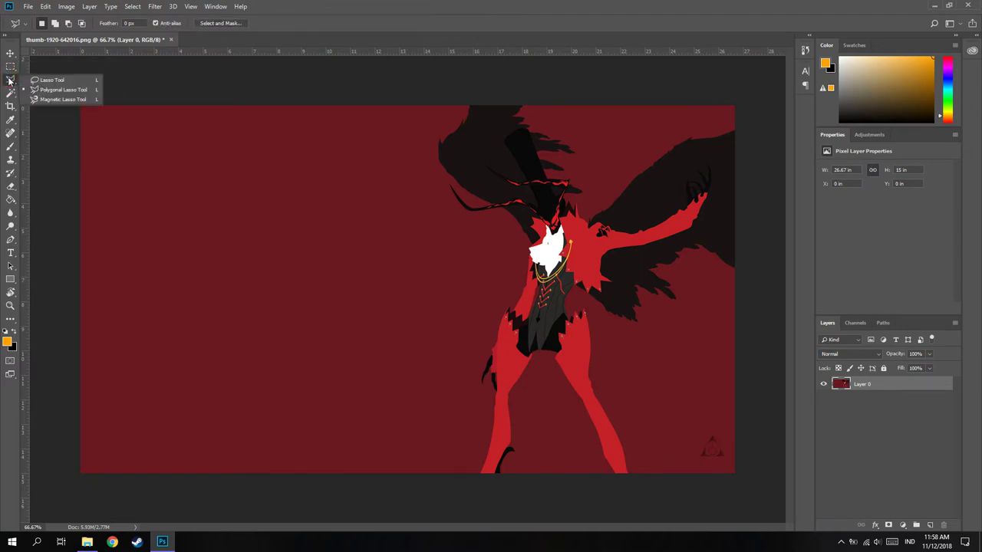
{"action": "left_click", "coordinate": [10, 66]}
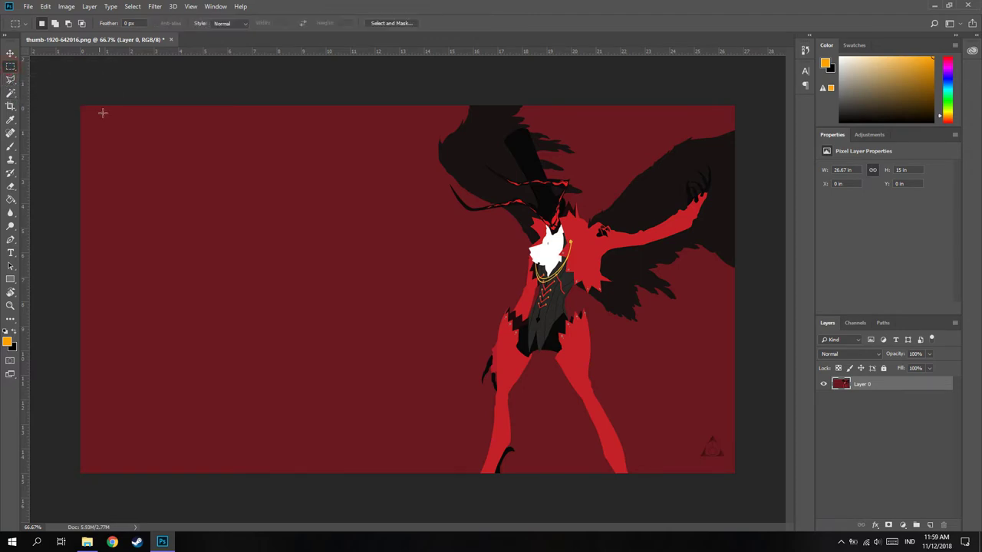
Step: Copy a square of plain red onto Layer 1 and move it over the lower-right corner mark
{"action": "mouse_move", "coordinate": [148, 178]}
{"action": "left_mouse_down"}
{"action": "mouse_move", "coordinate": [228, 215]}
{"action": "mouse_move", "coordinate": [207, 237]}
{"action": "left_mouse_up"}
{"action": "right_click", "coordinate": [174, 207]}
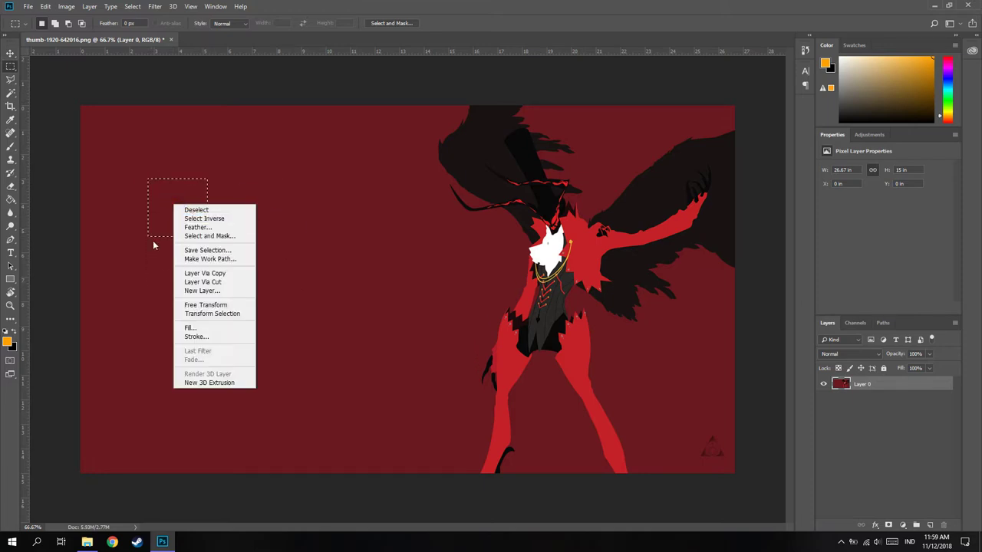
{"action": "left_click", "coordinate": [220, 274]}
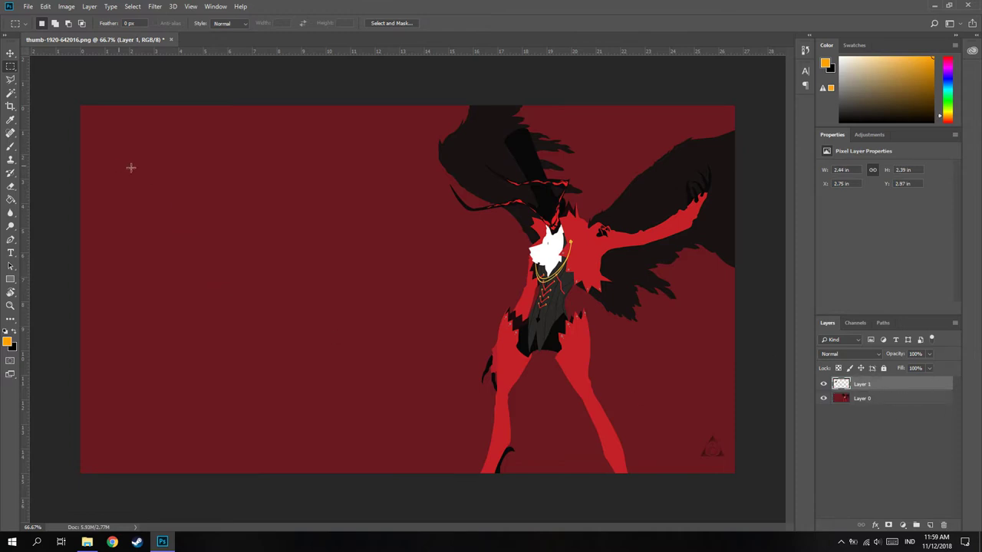
{"action": "left_click", "coordinate": [11, 53]}
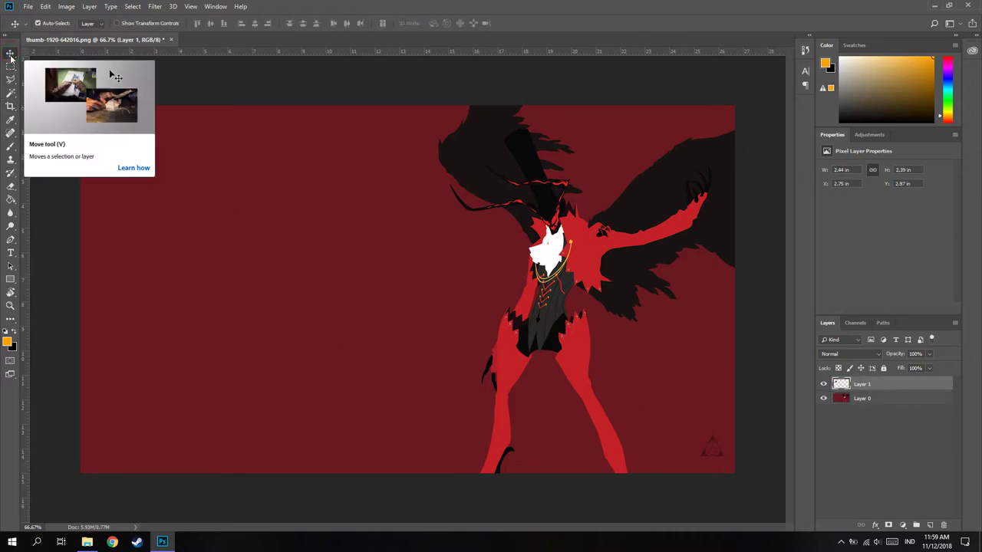
{"action": "key", "text": "ctrl+t"}
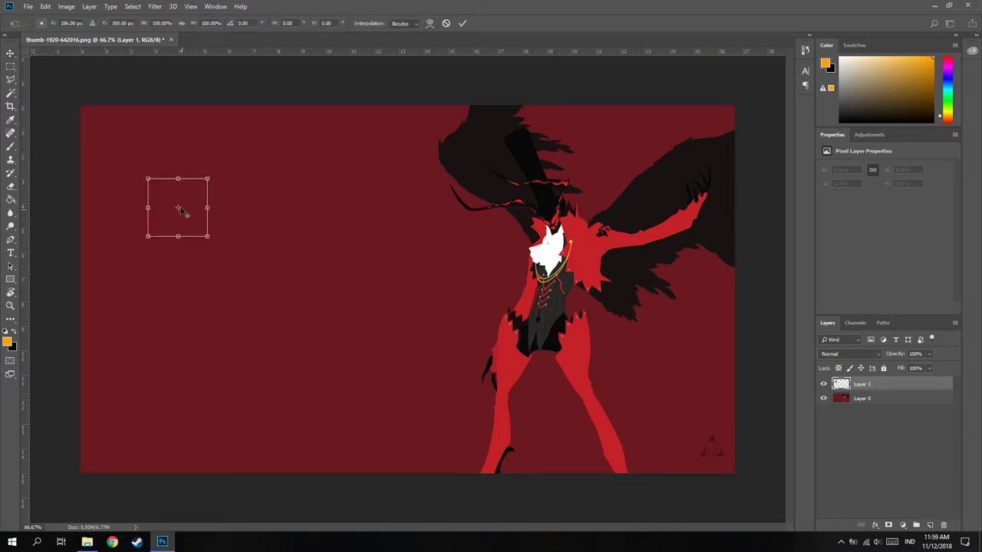
{"action": "left_click_drag", "start_coordinate": [190, 198], "coordinate": [712, 426]}
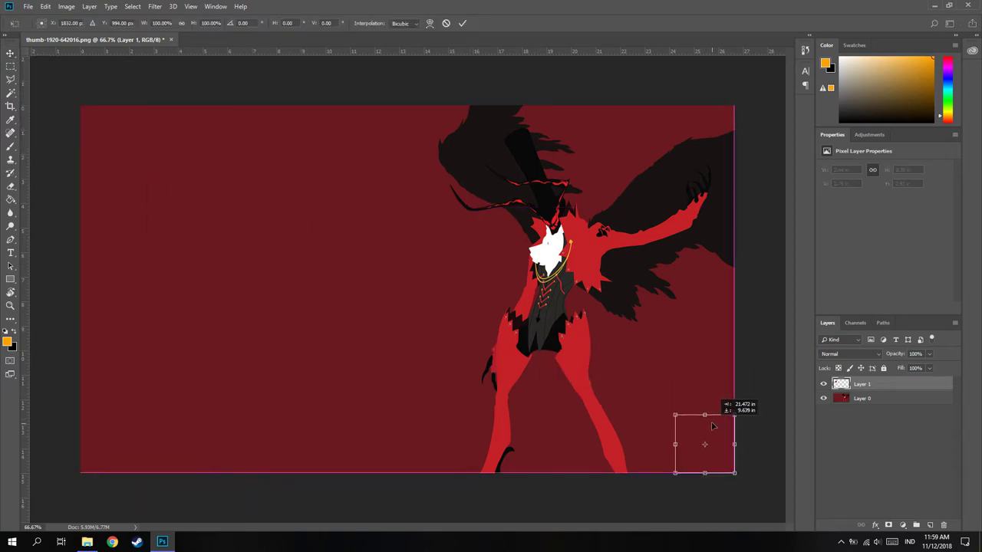
{"action": "key", "text": "Return"}
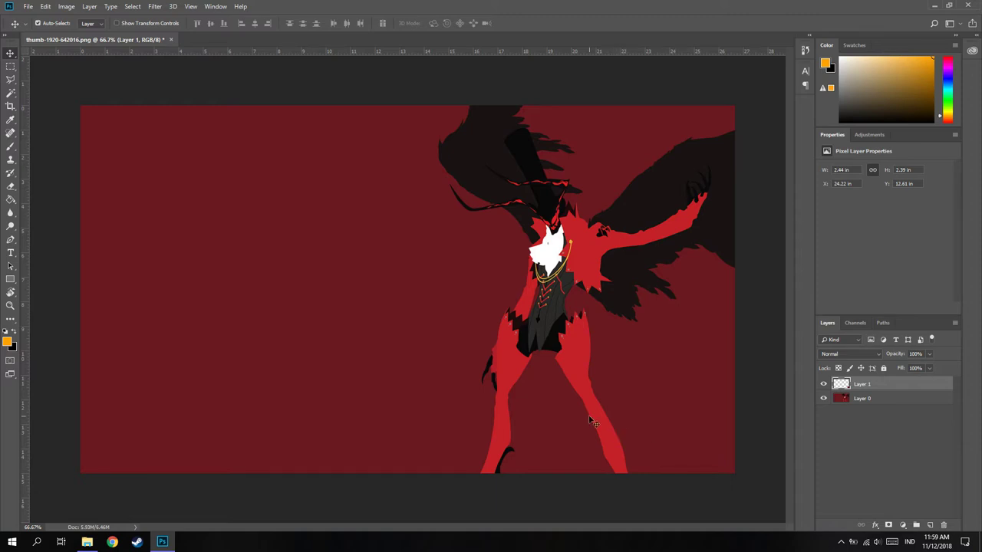
{"action": "mouse_move", "coordinate": [87, 542]}
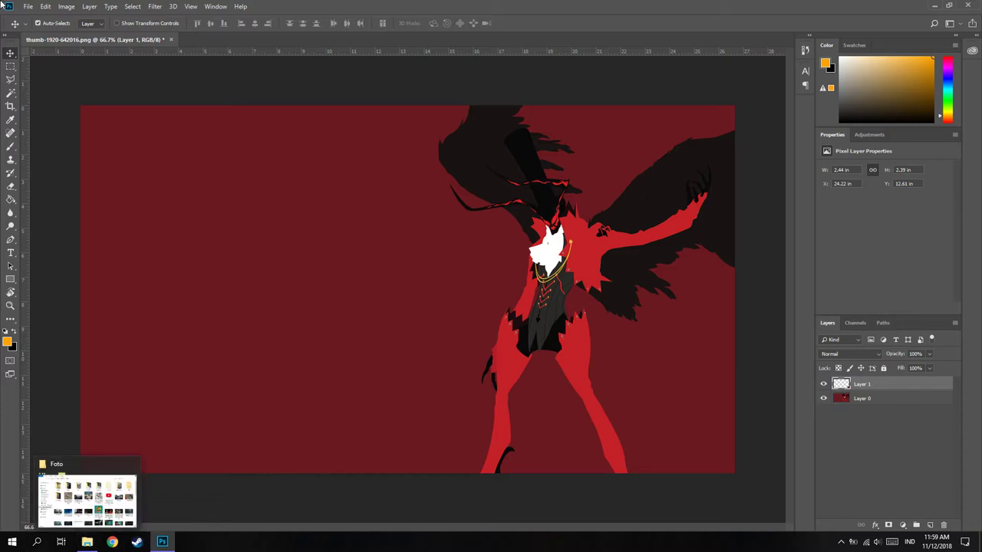
Step: Place 623105142_preview_mgsv-the-phantom-pain-tips.jpg from the Foto folder as an embedded full-canvas layer
{"action": "left_click", "coordinate": [27, 6]}
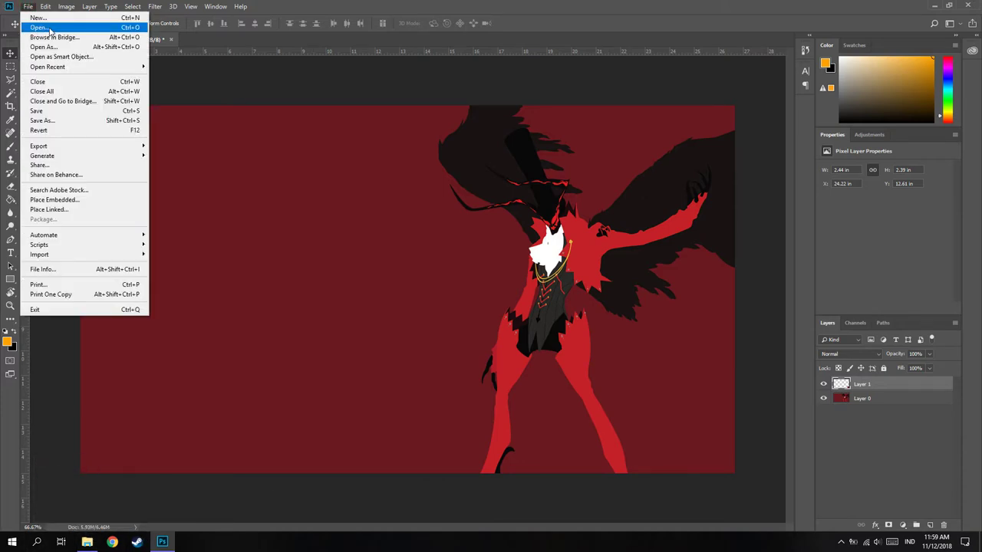
{"action": "left_click", "coordinate": [87, 541]}
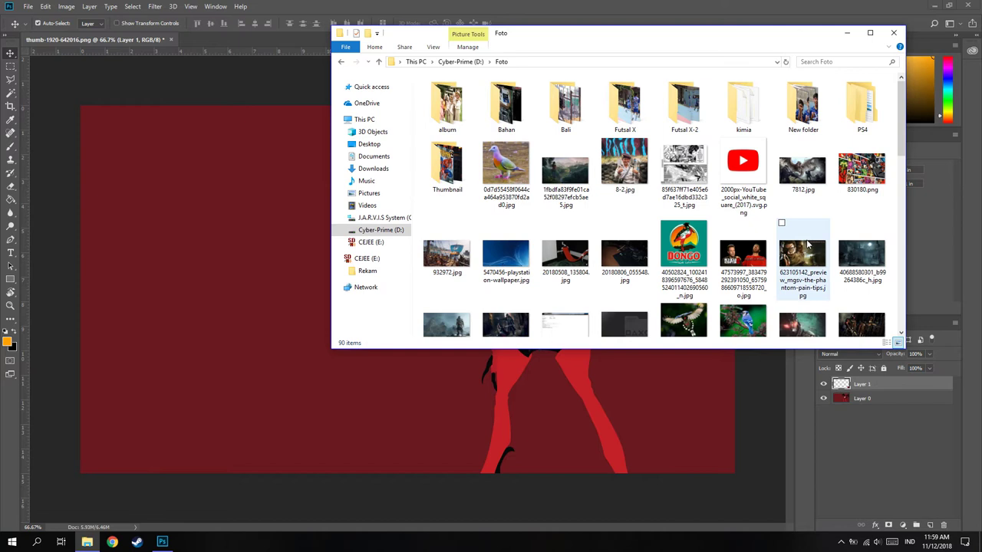
{"action": "scroll", "coordinate": [807, 244], "scroll_direction": "down", "scroll_amount": 5}
{"action": "scroll", "coordinate": [848, 242], "scroll_direction": "down", "scroll_amount": 3}
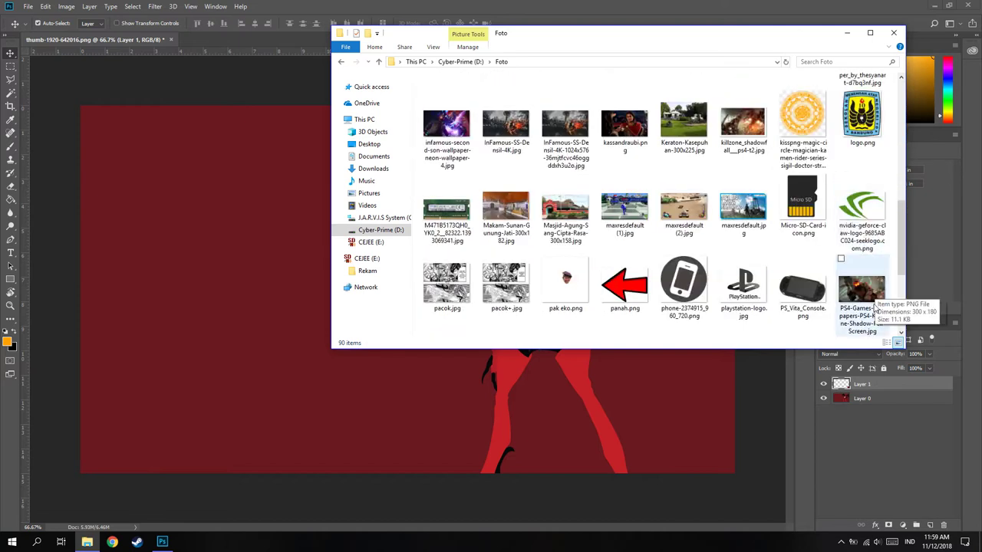
{"action": "scroll", "coordinate": [875, 305], "scroll_direction": "up", "scroll_amount": 5}
{"action": "scroll", "coordinate": [874, 305], "scroll_direction": "up", "scroll_amount": 3}
{"action": "left_click", "coordinate": [802, 115]}
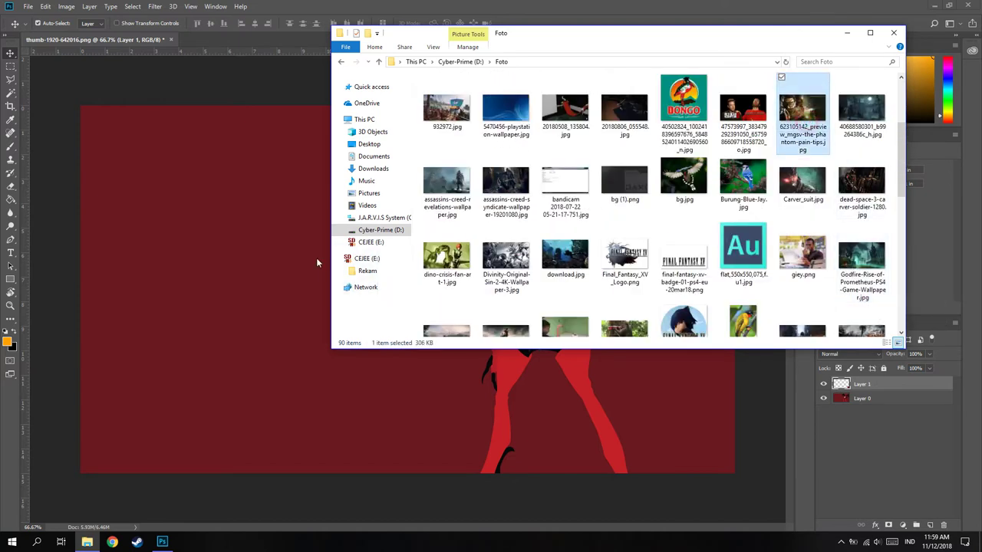
{"action": "left_click", "coordinate": [317, 262]}
{"action": "left_click_drag", "start_coordinate": [546, 546], "coordinate": [546, 503]}
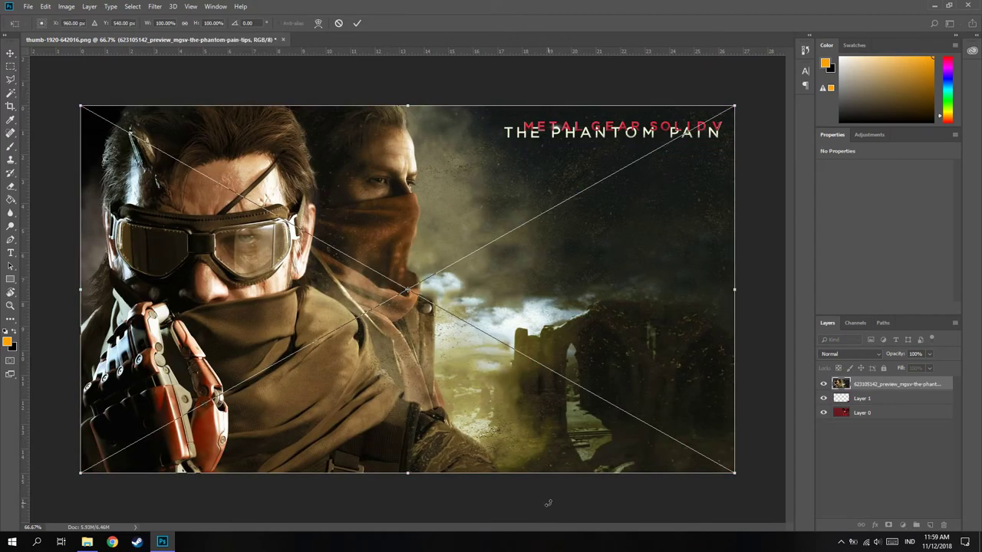
{"action": "key", "text": "Return"}
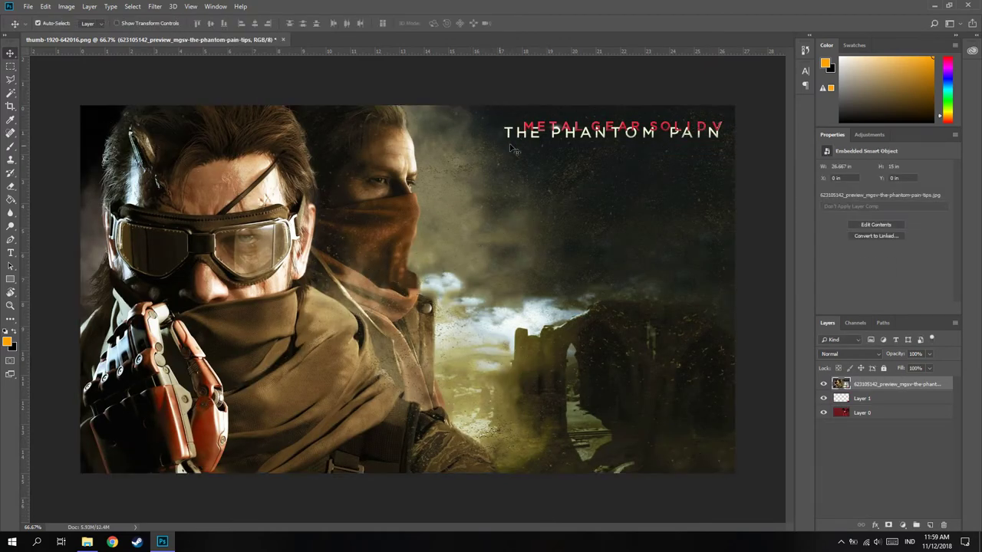
{"action": "scroll", "coordinate": [628, 133], "scroll_direction": "up", "scroll_amount": 2}
{"action": "scroll", "coordinate": [628, 133], "scroll_direction": "up", "scroll_amount": 2}
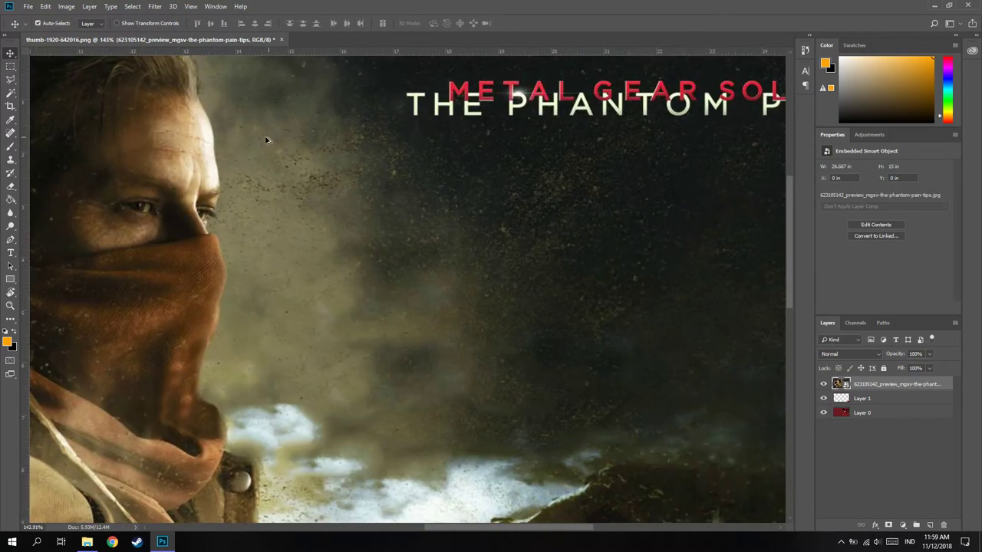
{"action": "scroll", "coordinate": [626, 144], "scroll_direction": "down", "scroll_amount": 2}
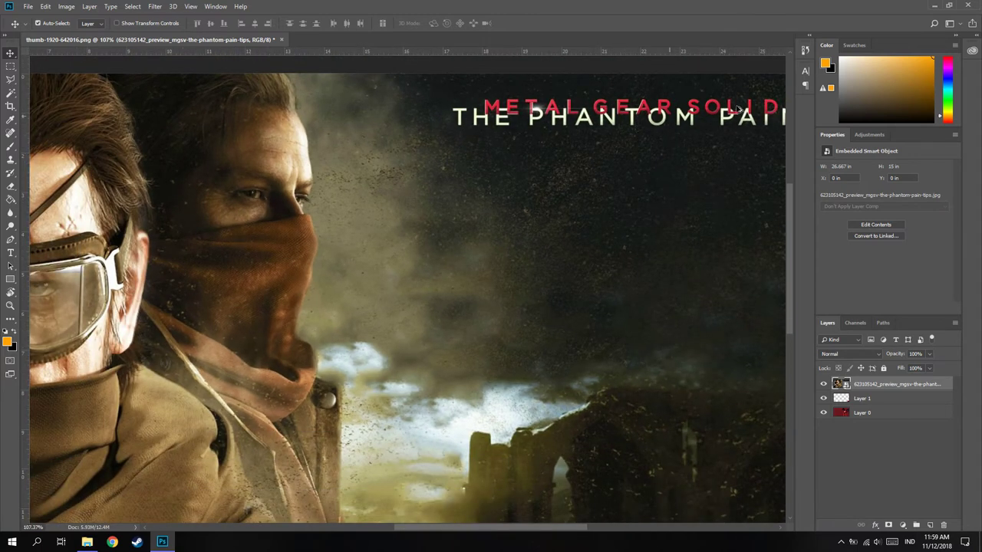
{"action": "scroll", "coordinate": [591, 153], "scroll_direction": "down", "scroll_amount": 1}
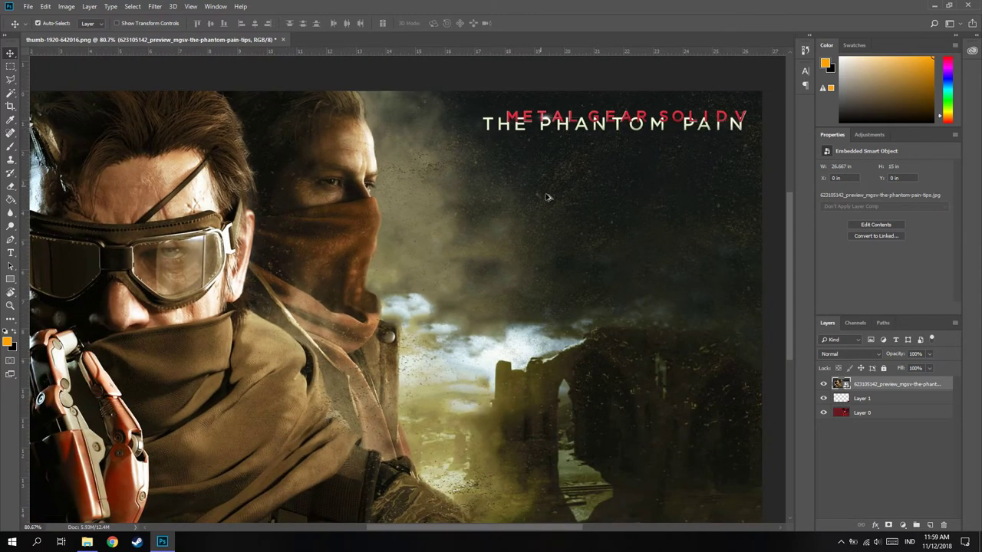
{"action": "scroll", "coordinate": [540, 191], "scroll_direction": "down", "scroll_amount": 1}
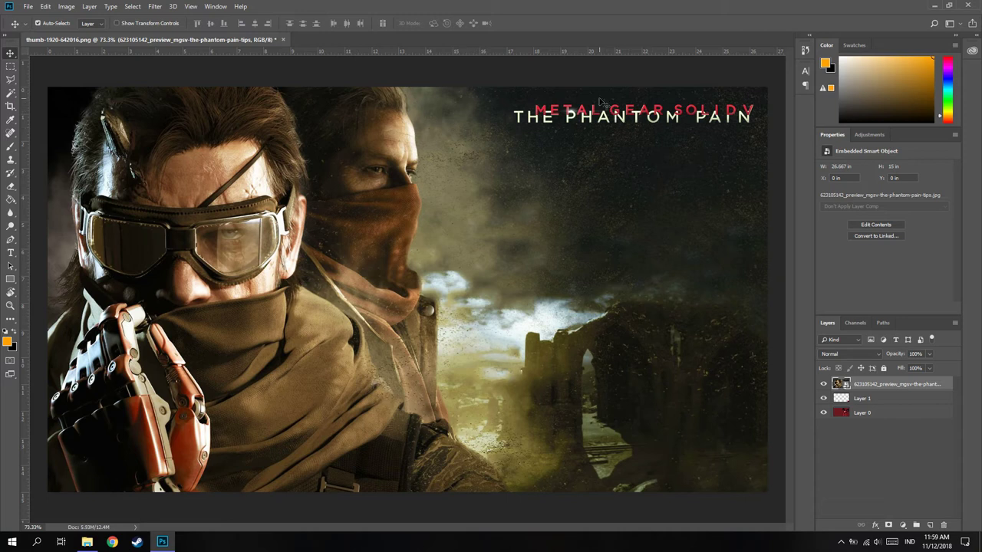
Step: Lasso dusty background below the title into Layer 2 and move it over the title's left end
{"action": "left_click", "coordinate": [11, 79]}
{"action": "mouse_move", "coordinate": [561, 135]}
{"action": "left_mouse_down"}
{"action": "mouse_move", "coordinate": [635, 159]}
{"action": "mouse_move", "coordinate": [567, 143]}
{"action": "left_mouse_up"}
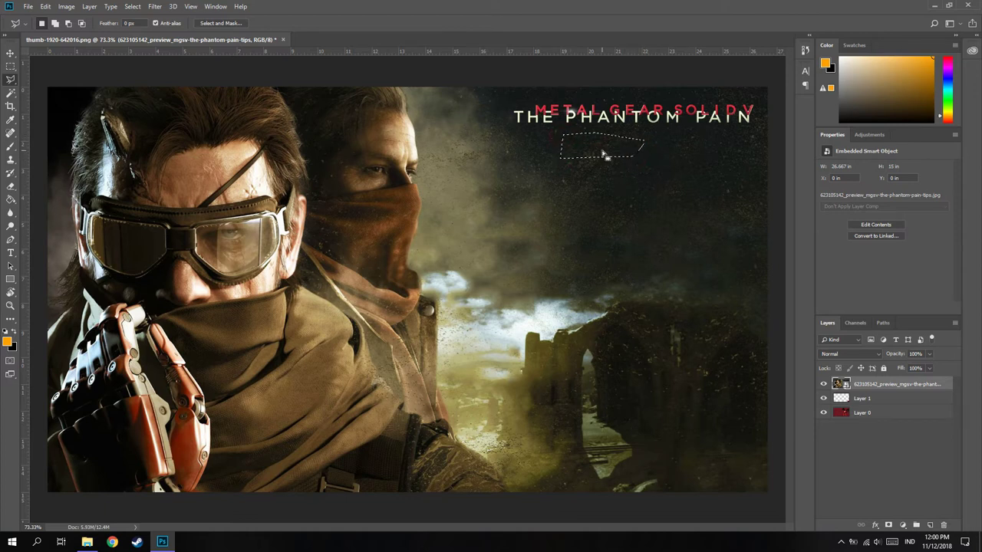
{"action": "right_click", "coordinate": [599, 149]}
{"action": "left_click", "coordinate": [631, 218]}
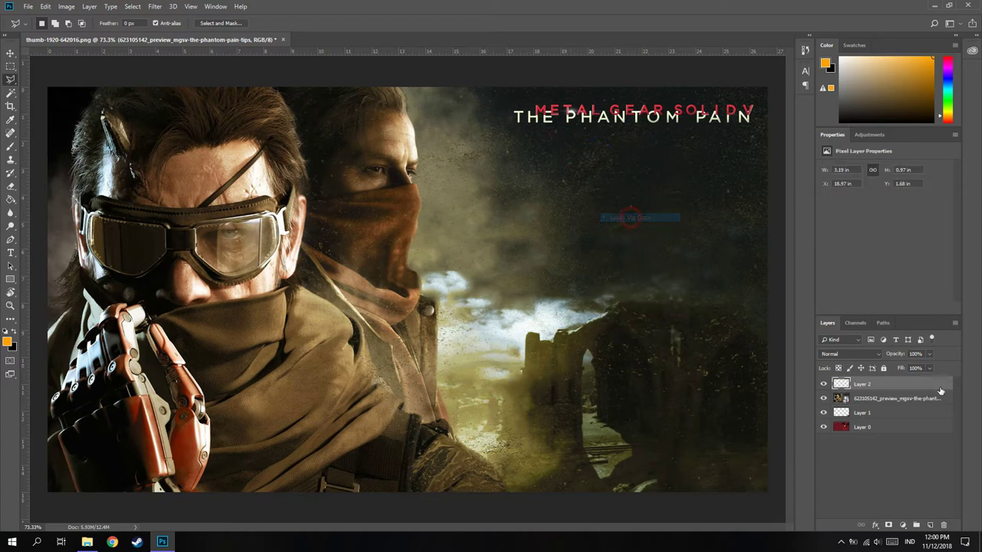
{"action": "key", "text": "ctrl+t"}
{"action": "left_click_drag", "start_coordinate": [629, 158], "coordinate": [579, 130]}
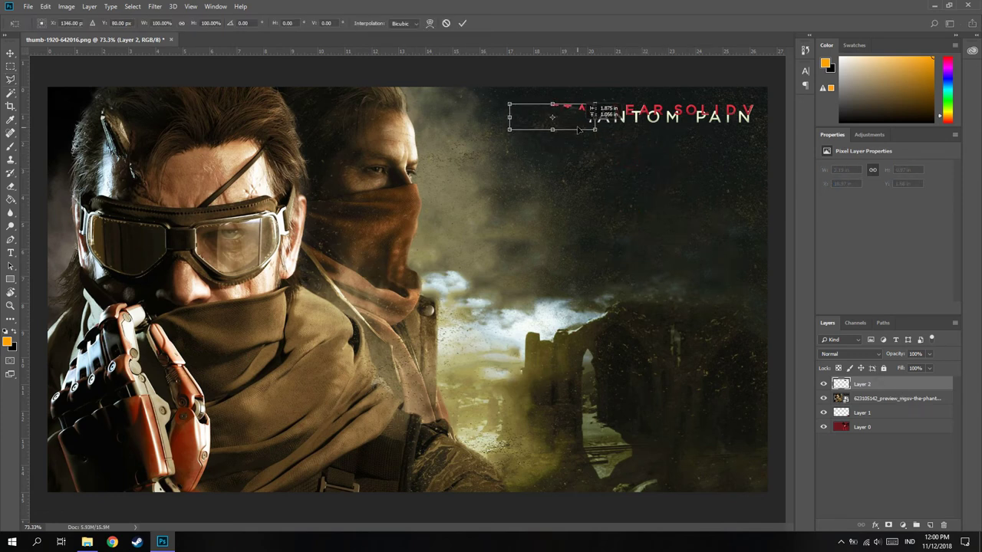
{"action": "key", "text": "Return"}
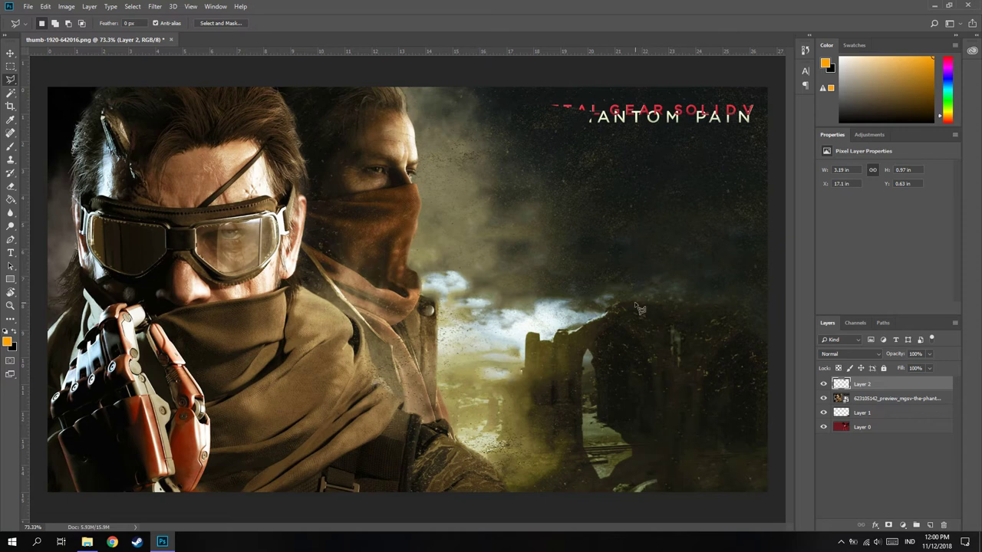
Step: Outline a straight-edged selection at the title's left edge and dismiss the no-pixels warning
{"action": "left_click", "coordinate": [554, 124]}
{"action": "double_click", "coordinate": [526, 164]}
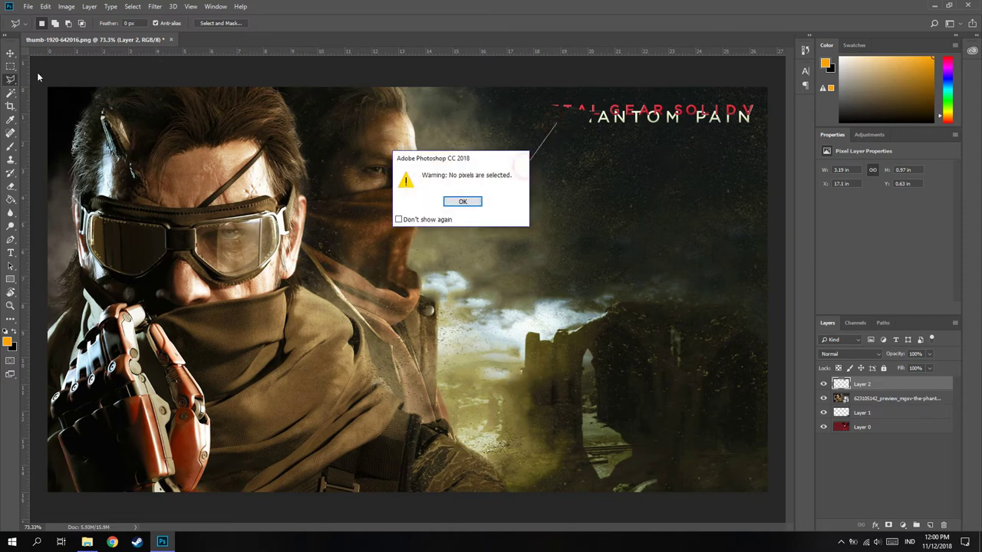
{"action": "key", "text": "Return"}
Step: Nudge the Layer 2 patch right over the remaining title letters
{"action": "left_click", "coordinate": [11, 53]}
{"action": "scroll", "coordinate": [653, 122], "scroll_direction": "up", "scroll_amount": 2}
{"action": "scroll", "coordinate": [599, 108], "scroll_direction": "up", "scroll_amount": 2}
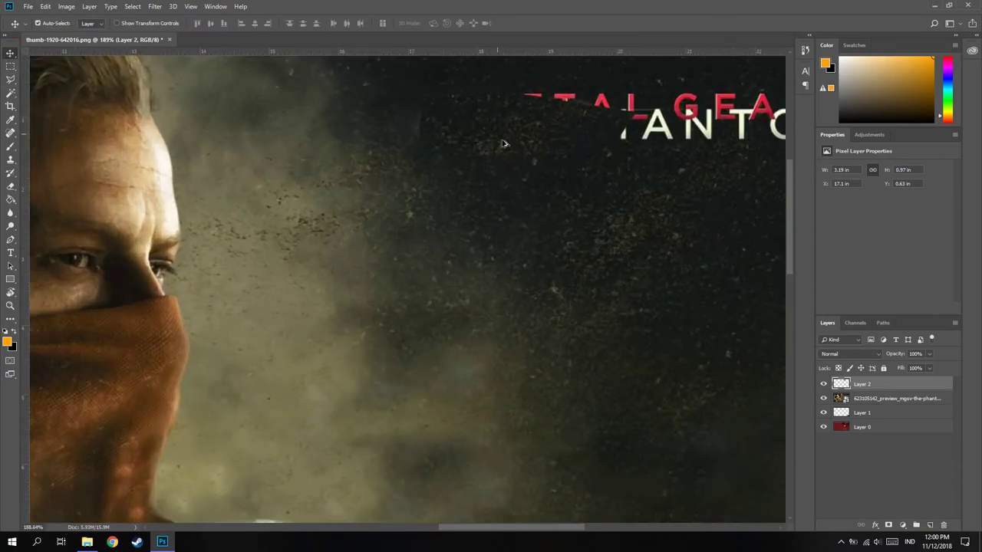
{"action": "scroll", "coordinate": [537, 92], "scroll_direction": "up", "scroll_amount": 2}
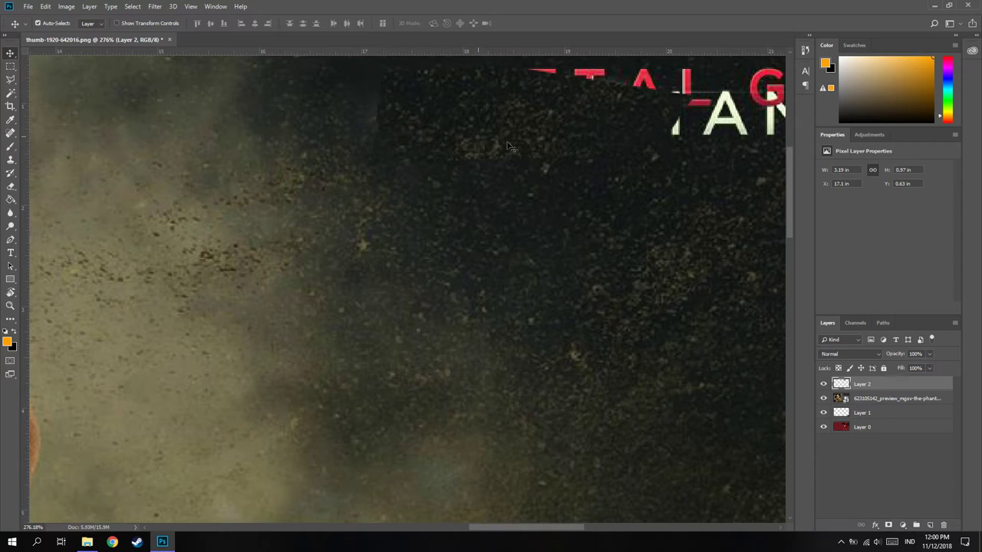
{"action": "key", "text": "ctrl+t"}
{"action": "left_click_drag", "start_coordinate": [527, 136], "coordinate": [541, 137]}
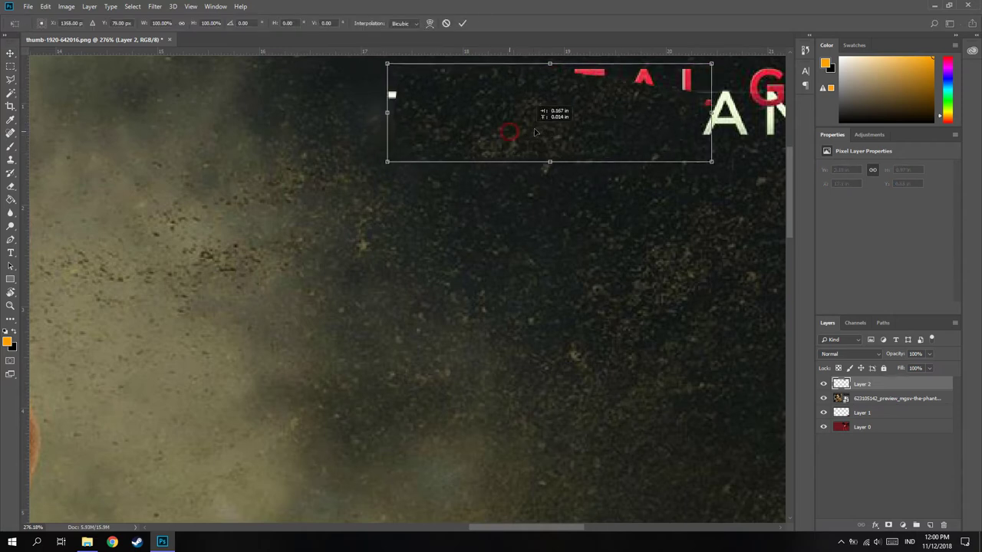
{"action": "key", "text": "Return"}
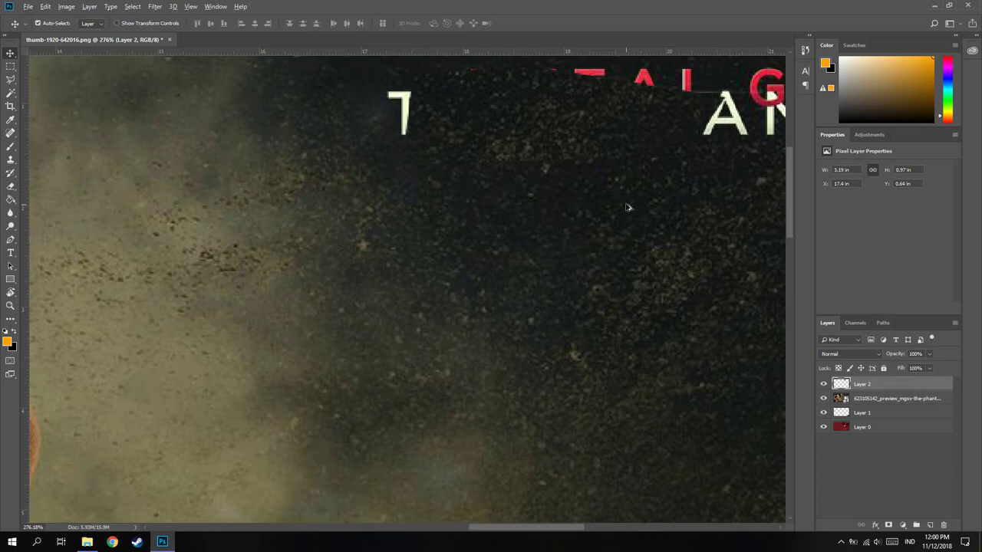
Step: Tilt the patch about -9.6° and settle it down over the title, now 3.13 × 1.22 in
{"action": "scroll", "coordinate": [606, 182], "scroll_direction": "down", "scroll_amount": 2}
{"action": "scroll", "coordinate": [652, 184], "scroll_direction": "down", "scroll_amount": 1}
{"action": "scroll", "coordinate": [652, 184], "scroll_direction": "down", "scroll_amount": 1}
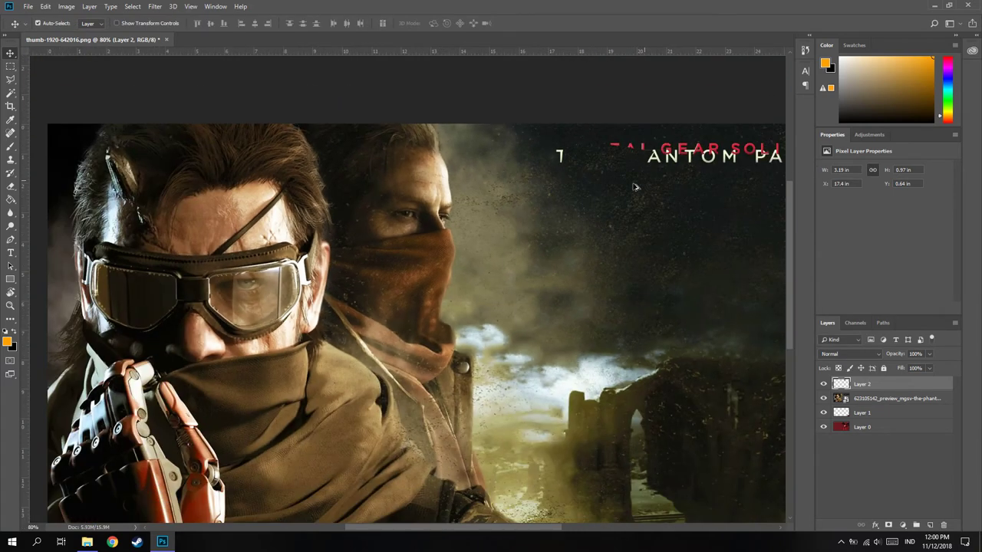
{"action": "key", "text": "ctrl+t"}
{"action": "left_click_drag", "start_coordinate": [662, 180], "coordinate": [625, 161]}
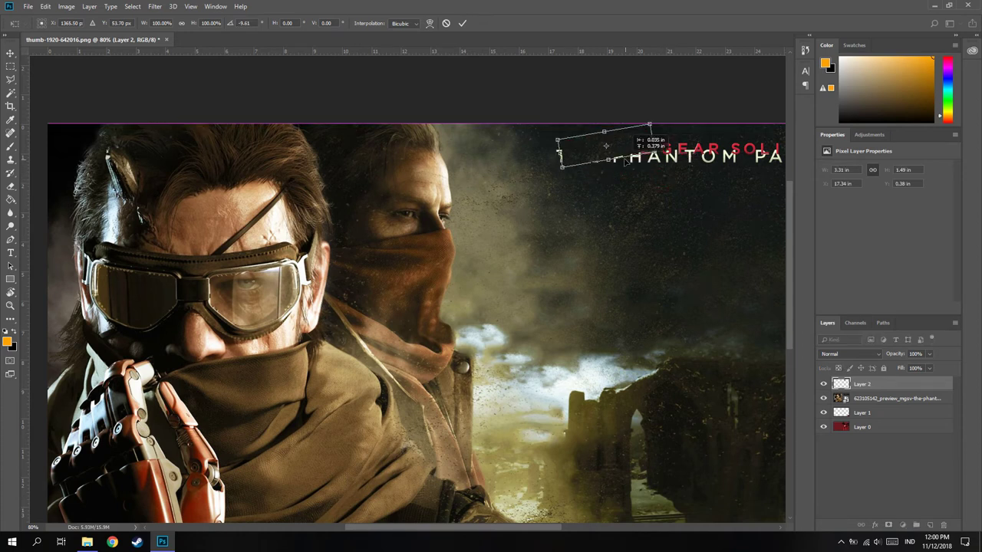
{"action": "left_click_drag", "start_coordinate": [625, 161], "coordinate": [629, 164]}
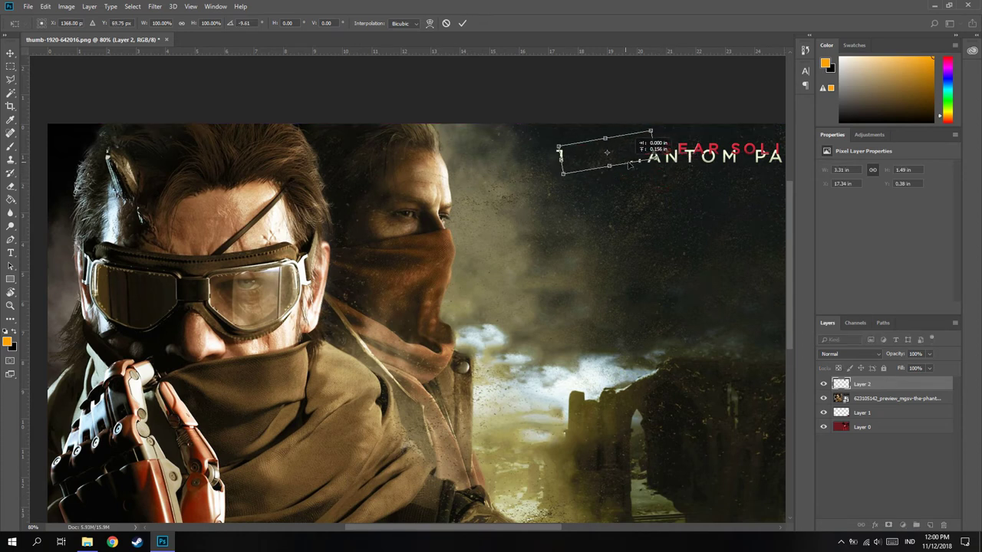
{"action": "key", "text": "Return"}
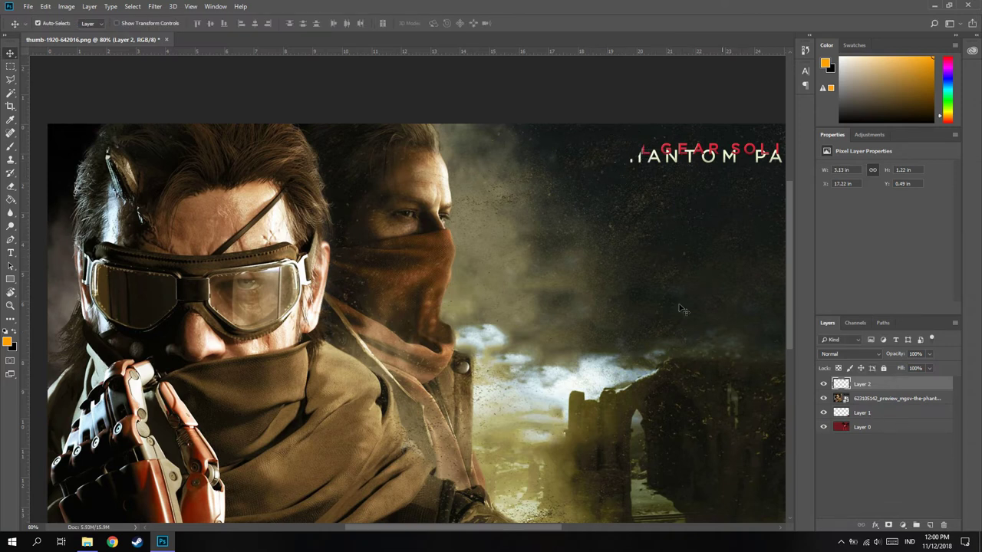
Step: Polygon-lasso a dusty background patch and dismiss the empty-selection error from copying it
{"action": "left_click", "coordinate": [11, 80]}
{"action": "left_click", "coordinate": [664, 220]}
{"action": "left_click", "coordinate": [636, 274]}
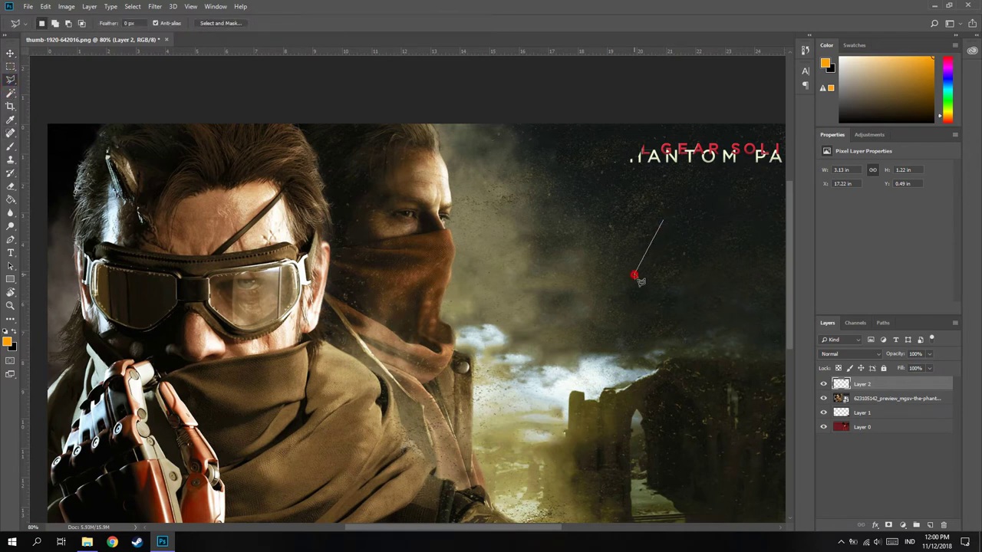
{"action": "left_click", "coordinate": [700, 284]}
{"action": "left_click", "coordinate": [731, 238]}
{"action": "left_click", "coordinate": [663, 220]}
{"action": "right_click", "coordinate": [683, 246]}
{"action": "left_click", "coordinate": [713, 313]}
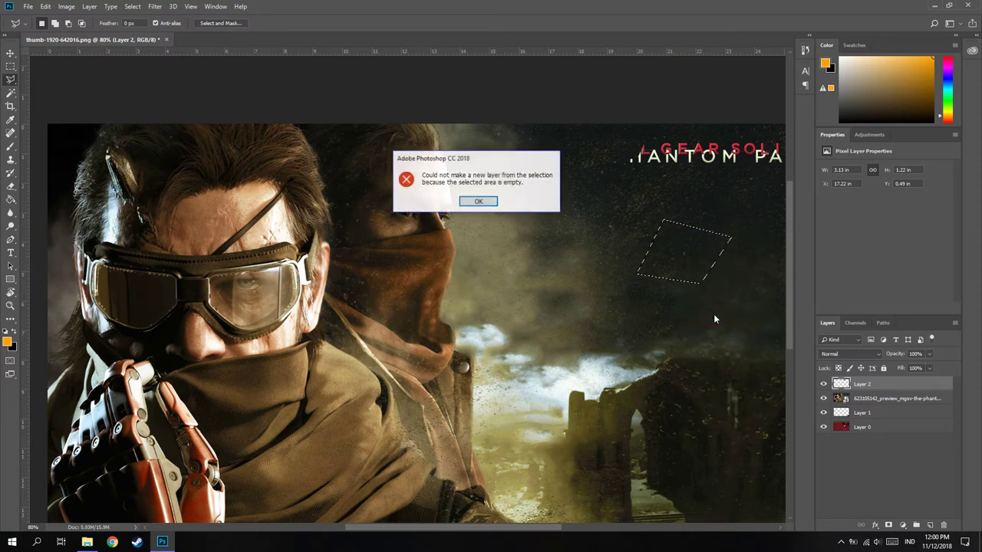
{"action": "left_click", "coordinate": [478, 202]}
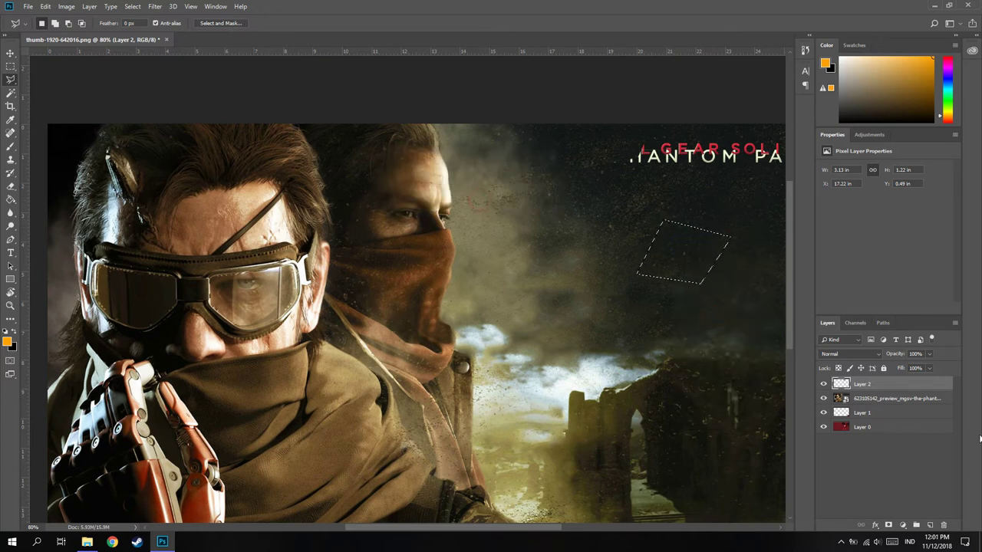
Step: Copy the patch from the poster image layer into Layer 3 and drag it up over the title
{"action": "left_click", "coordinate": [901, 398]}
{"action": "right_click", "coordinate": [646, 243]}
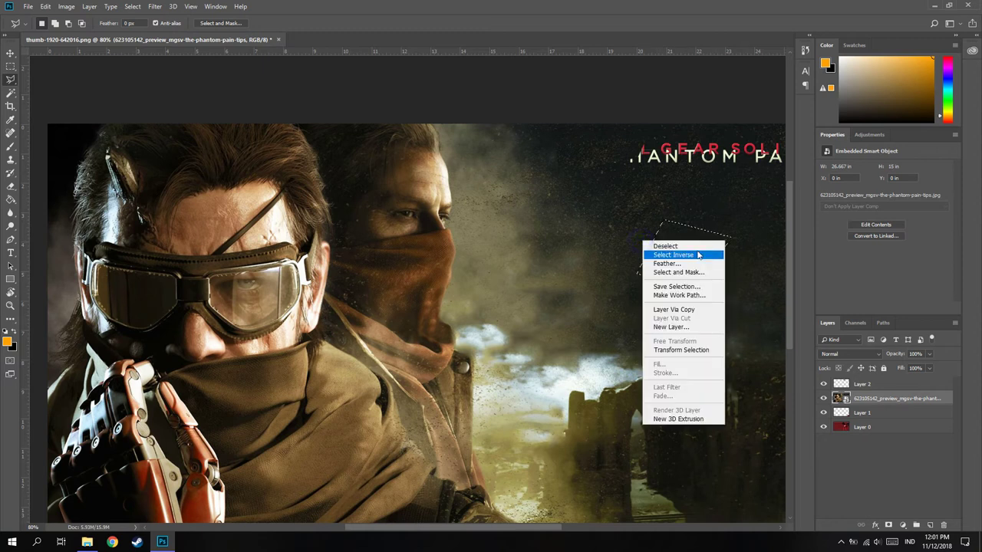
{"action": "left_click", "coordinate": [682, 309]}
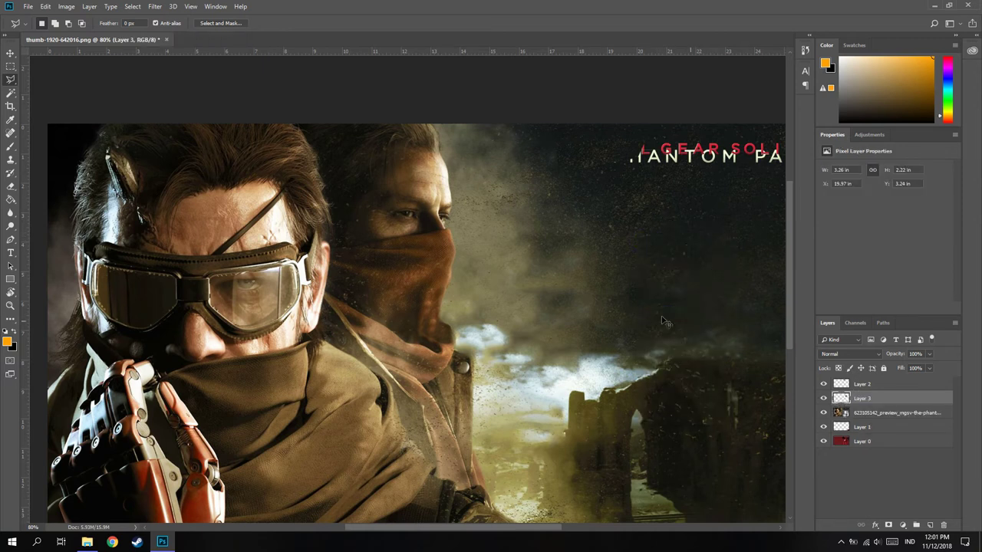
{"action": "key", "text": "ctrl+t"}
{"action": "left_click_drag", "start_coordinate": [688, 266], "coordinate": [665, 175]}
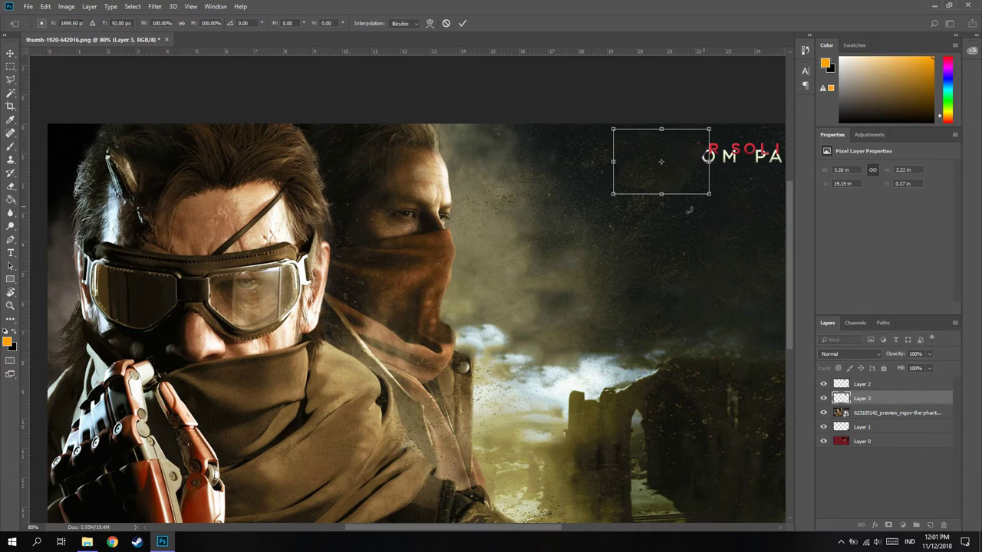
{"action": "scroll", "coordinate": [679, 210], "scroll_direction": "up", "scroll_amount": 3}
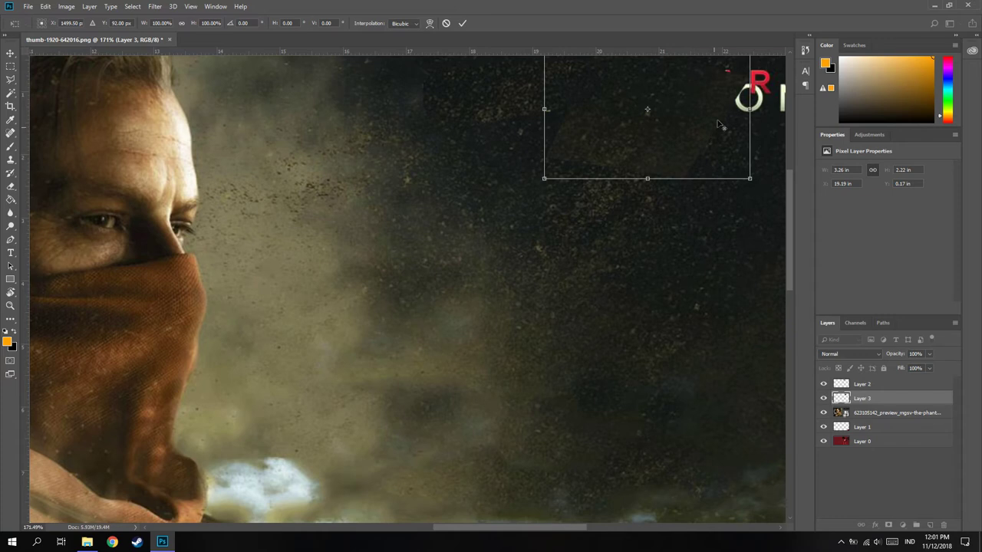
{"action": "key", "text": "alt+space"}
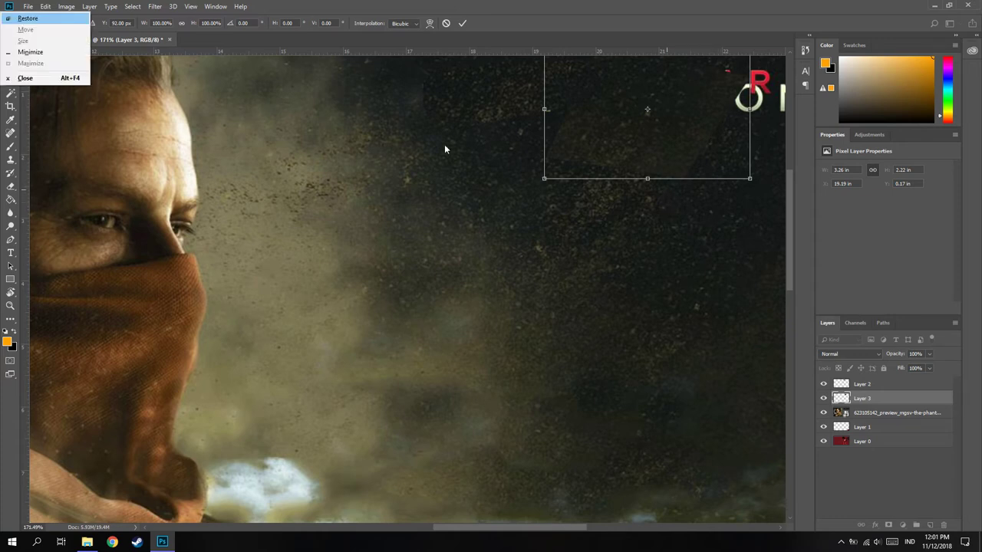
Step: Apply the pending transform and delete the earlier patch layers so the full title shows again
{"action": "left_click", "coordinate": [258, 152]}
{"action": "left_click", "coordinate": [11, 52]}
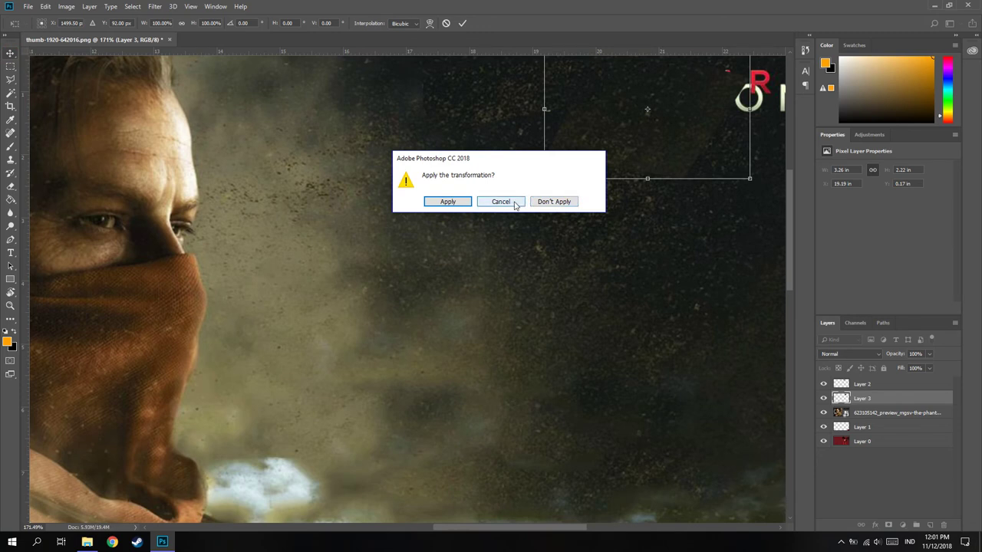
{"action": "left_click", "coordinate": [446, 201]}
{"action": "scroll", "coordinate": [692, 228], "scroll_direction": "down", "scroll_amount": 3}
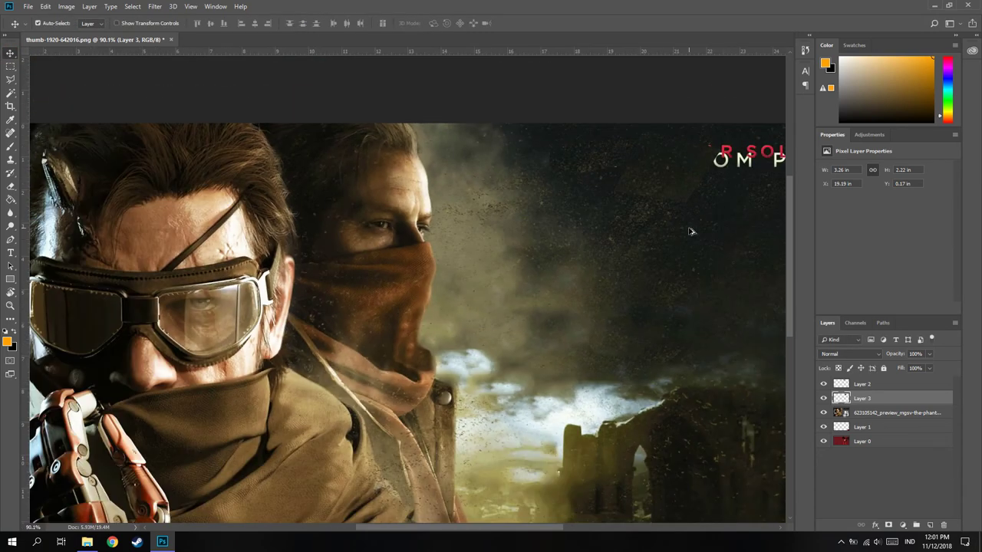
{"action": "scroll", "coordinate": [417, 188], "scroll_direction": "up", "scroll_amount": 3}
{"action": "key", "text": "Delete"}
{"action": "key", "text": "Delete"}
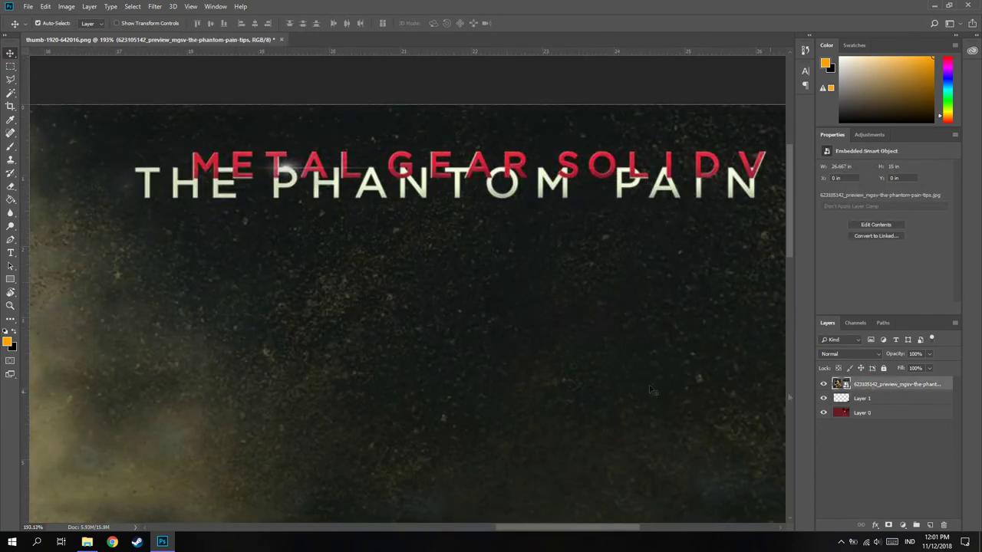
Step: Copy a dark rectangular strip from below the title into a new layer
{"action": "left_click", "coordinate": [11, 66]}
{"action": "left_click_drag", "start_coordinate": [435, 227], "coordinate": [658, 266]}
{"action": "right_click", "coordinate": [474, 249]}
{"action": "left_click", "coordinate": [506, 326]}
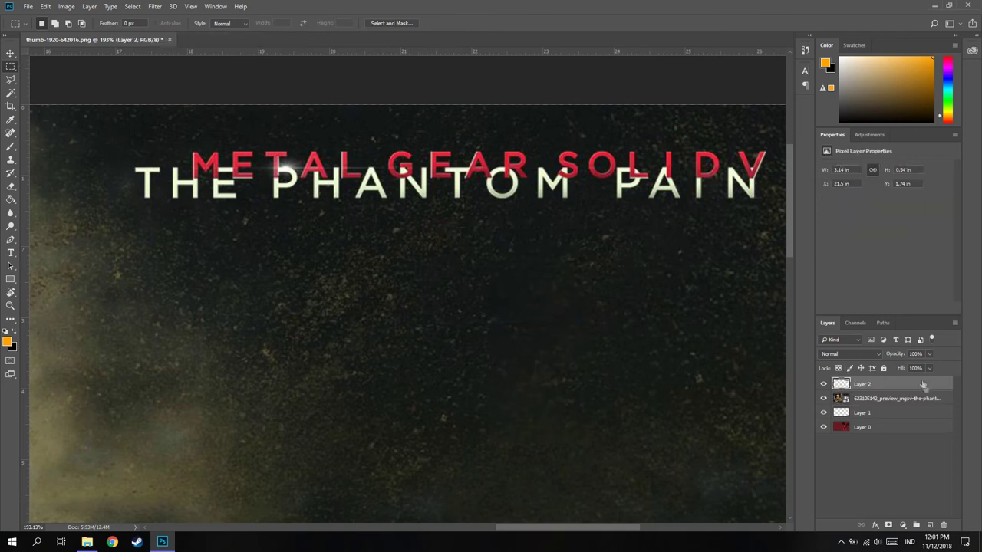
Step: Move the Layer 2 patch over the title, duplicate it, and slide the copies across to cover AIN
{"action": "left_click_drag", "start_coordinate": [588, 289], "coordinate": [570, 221]}
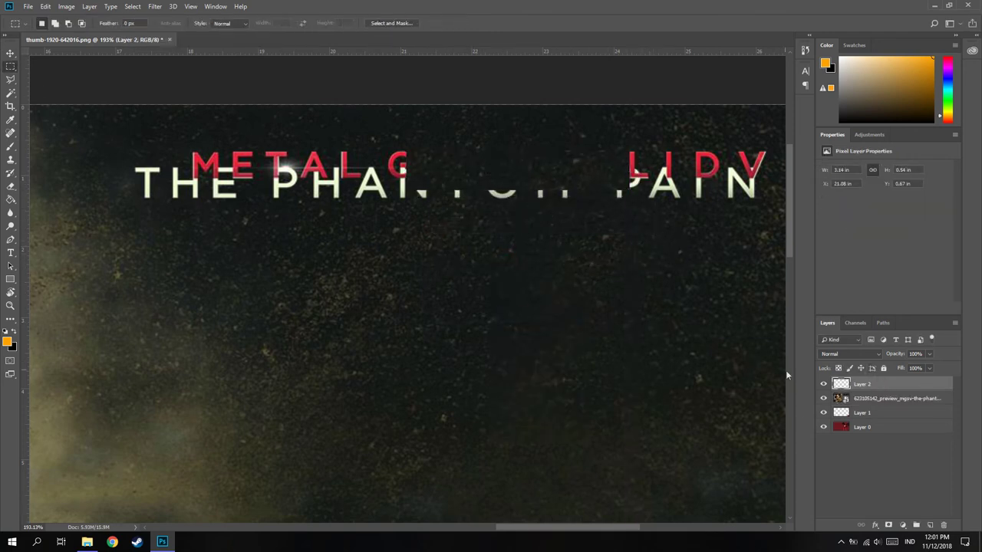
{"action": "key", "text": "ctrl+j"}
{"action": "key", "text": "ctrl+j"}
{"action": "key", "text": "ctrl+j"}
{"action": "key", "text": "ctrl+t"}
{"action": "left_click_drag", "start_coordinate": [564, 180], "coordinate": [572, 197]}
{"action": "key", "text": "ctrl+t"}
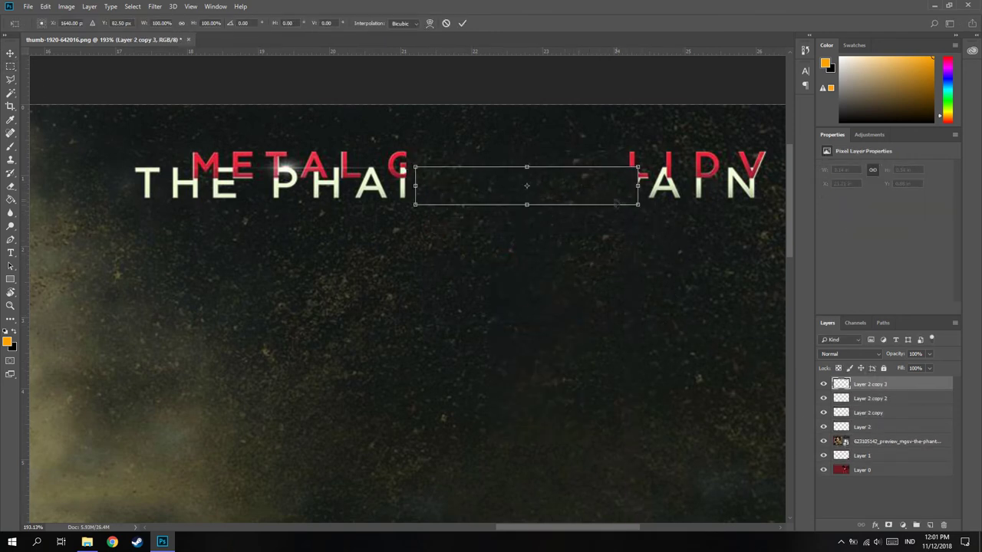
{"action": "left_click", "coordinate": [868, 413]}
{"action": "left_click_drag", "start_coordinate": [522, 182], "coordinate": [680, 182]}
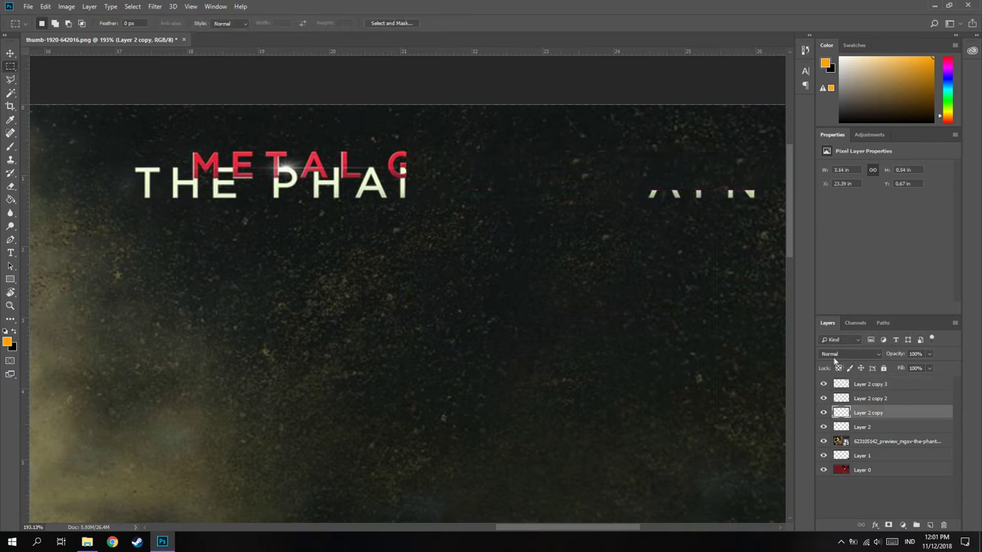
{"action": "key", "text": "Return"}
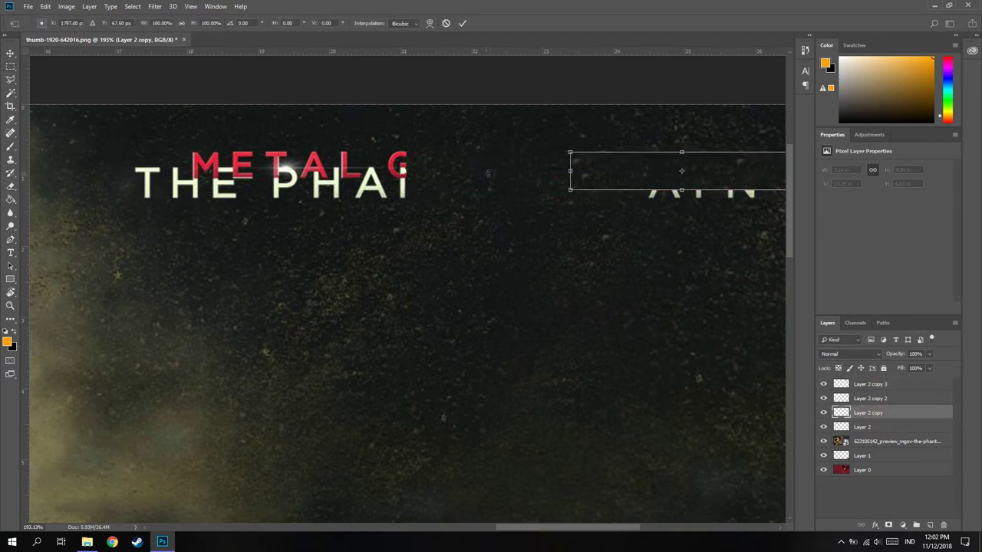
{"action": "left_click", "coordinate": [876, 396]}
{"action": "key", "text": "ctrl+t"}
{"action": "key", "text": "Return"}
{"action": "scroll", "coordinate": [698, 232], "scroll_direction": "down", "scroll_amount": 3, "text": "alt"}
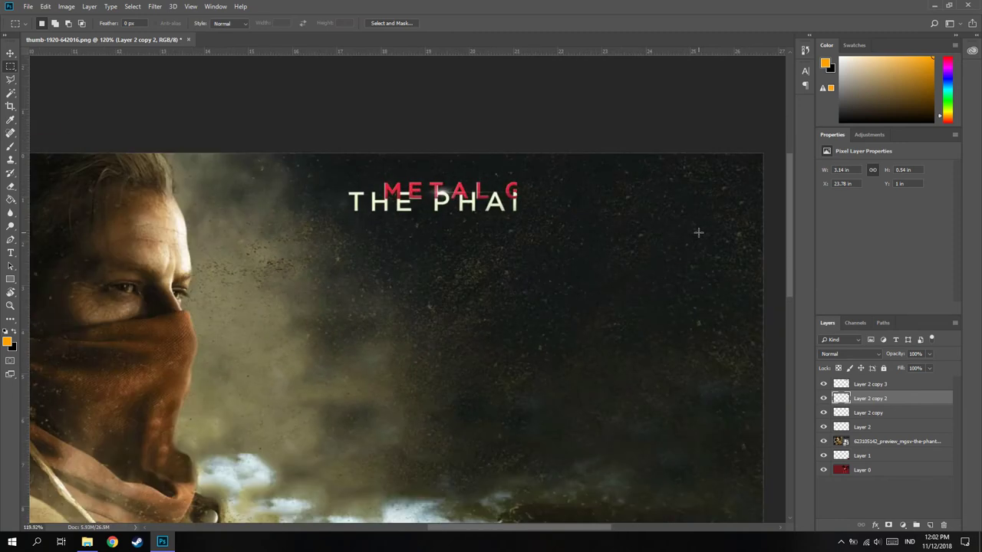
Step: Copy another dark strip into Layer 3, flip it vertically, and place it over the title
{"action": "mouse_move", "coordinate": [475, 247]}
{"action": "left_mouse_down"}
{"action": "mouse_move", "coordinate": [603, 279]}
{"action": "mouse_move", "coordinate": [498, 201]}
{"action": "left_mouse_up"}
{"action": "right_click", "coordinate": [558, 267]}
{"action": "left_click", "coordinate": [537, 287]}
{"action": "key", "text": "ctrl+t"}
{"action": "right_click", "coordinate": [511, 207]}
{"action": "left_click", "coordinate": [580, 341]}
{"action": "key", "text": "Return"}
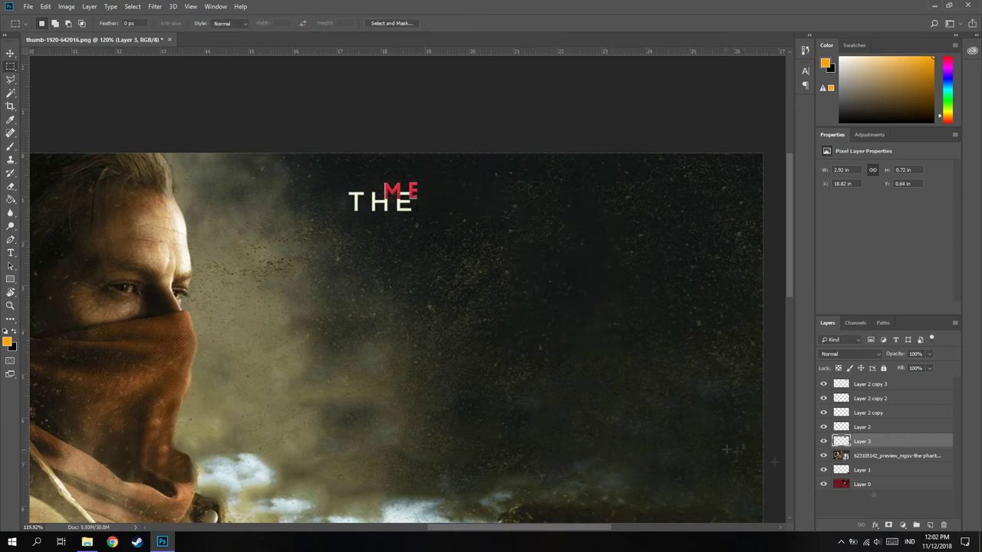
Step: Copy a dark background area onto a new layer and move it up near the title
{"action": "scroll", "coordinate": [470, 337], "scroll_direction": "up", "scroll_amount": 3}
{"action": "left_click_drag", "start_coordinate": [567, 252], "coordinate": [707, 289]}
{"action": "key", "text": "ctrl+j"}
{"action": "left_click", "coordinate": [493, 200]}
{"action": "key", "text": "alt+bracketleft"}
{"action": "key", "text": "ctrl+j"}
{"action": "key", "text": "ctrl+t"}
{"action": "left_click_drag", "start_coordinate": [636, 270], "coordinate": [357, 134]}
{"action": "key", "text": "Return"}
Step: Widen the trial patch slightly to the left, then delete the misplaced patch layer
{"action": "key", "text": "ctrl+t"}
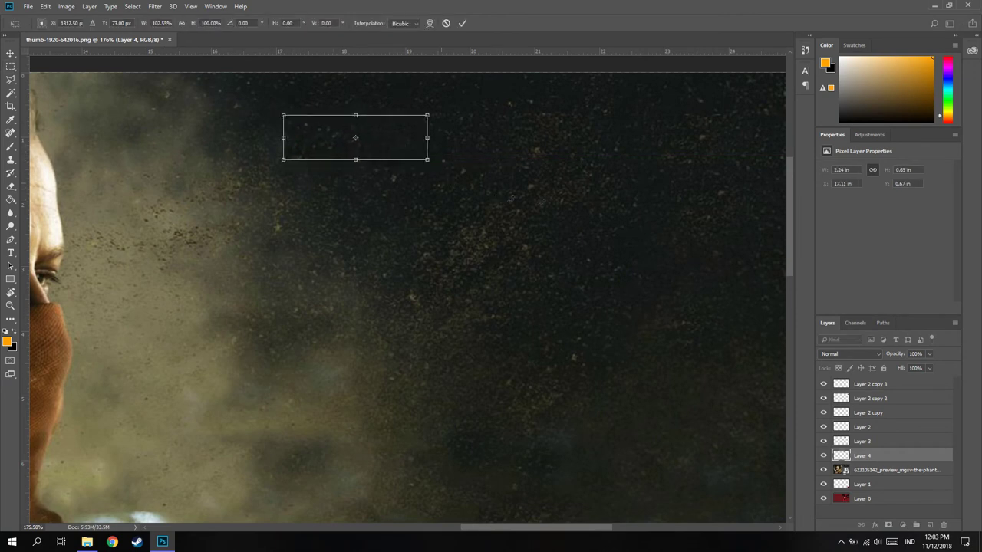
{"action": "scroll", "coordinate": [503, 188], "scroll_direction": "down", "scroll_amount": 2}
{"action": "left_click_drag", "start_coordinate": [321, 148], "coordinate": [313, 147]}
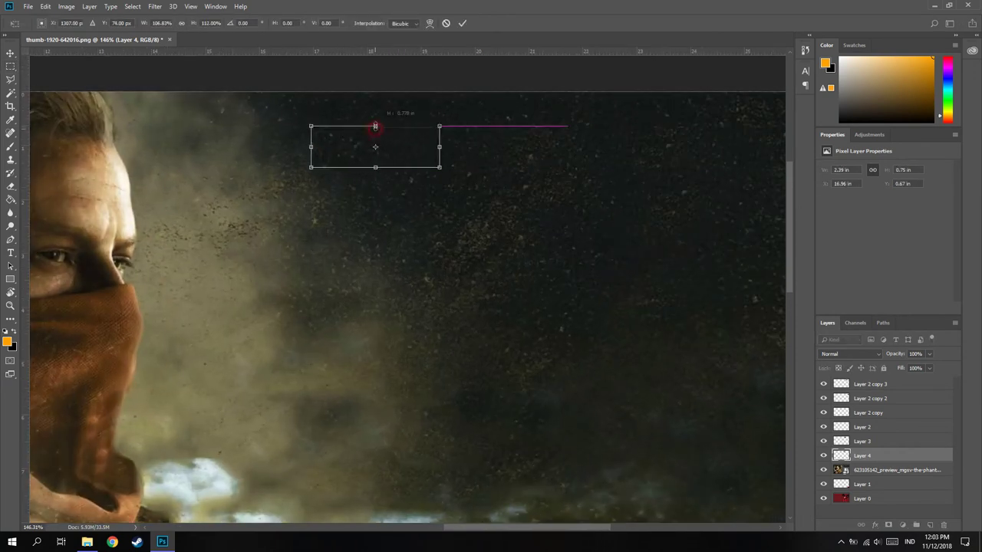
{"action": "key", "text": "Return"}
{"action": "key", "text": "Delete"}
Step: Copy a fresh background area via Layer via Copy and place it over the THE ME lettering
{"action": "left_click_drag", "start_coordinate": [310, 192], "coordinate": [441, 234]}
{"action": "right_click", "coordinate": [388, 210]}
{"action": "left_click", "coordinate": [414, 314]}
{"action": "key", "text": "ctrl+t"}
{"action": "right_click", "coordinate": [386, 228]}
{"action": "left_click", "coordinate": [457, 255]}
{"action": "mouse_move", "coordinate": [376, 213]}
{"action": "left_mouse_down"}
{"action": "mouse_move", "coordinate": [345, 144]}
{"action": "mouse_move", "coordinate": [377, 141]}
{"action": "left_mouse_up"}
{"action": "key", "text": "Return"}
Step: Shift the new patch slightly with Free Transform
{"action": "scroll", "coordinate": [368, 149], "scroll_direction": "up", "scroll_amount": 3}
{"action": "key", "text": "ctrl+t"}
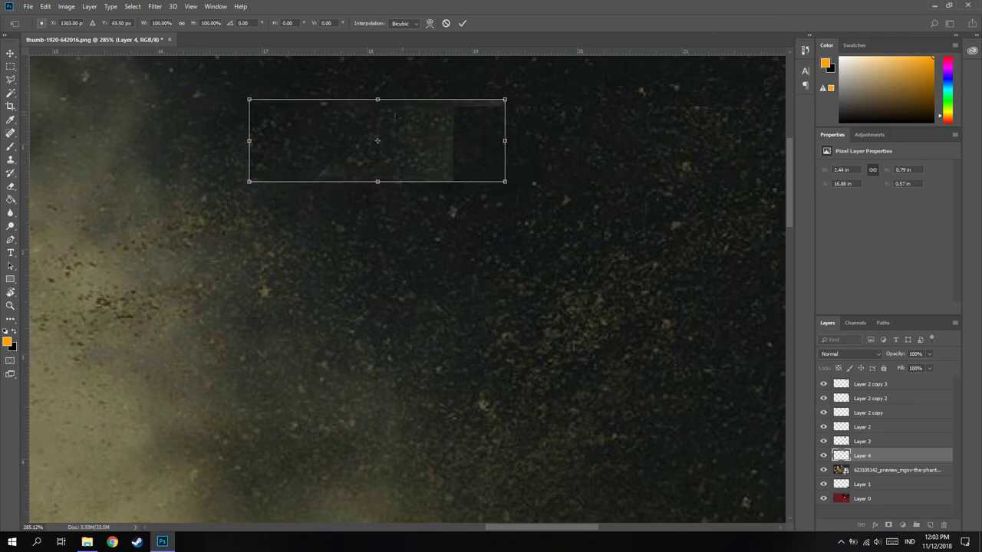
{"action": "key", "text": "Return"}
{"action": "scroll", "coordinate": [535, 252], "scroll_direction": "down", "scroll_amount": 2}
{"action": "right_click", "coordinate": [452, 181]}
{"action": "left_click", "coordinate": [438, 182]}
Step: Flip the patch horizontally, then delete the flipped patch layer
{"action": "key", "text": "ctrl+t"}
{"action": "right_click", "coordinate": [448, 187]}
{"action": "left_click", "coordinate": [499, 312]}
{"action": "right_click", "coordinate": [450, 192]}
{"action": "left_click", "coordinate": [483, 244]}
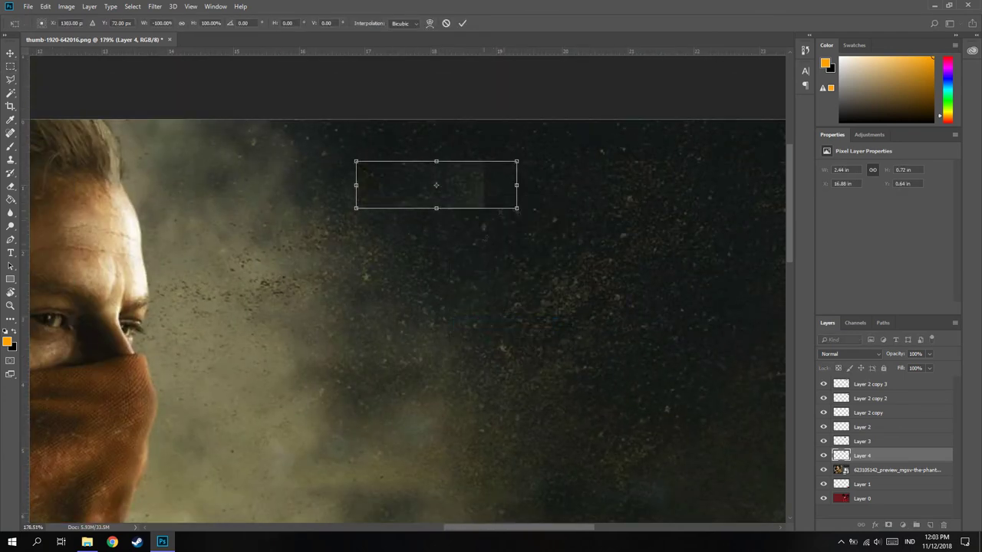
{"action": "key", "text": "Return"}
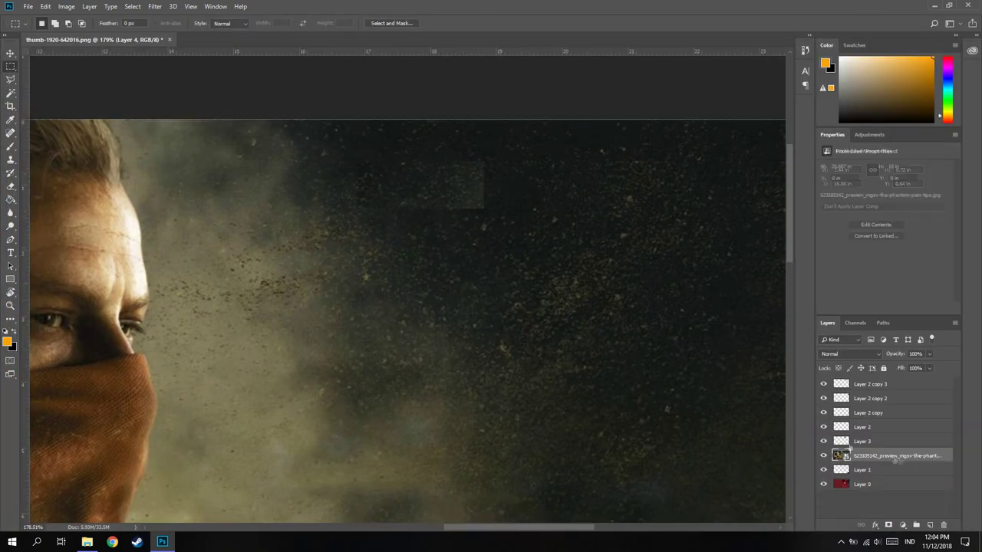
{"action": "key", "text": "Delete"}
Step: Copy a lower-right background area to a new layer as a trial, then delete it
{"action": "scroll", "coordinate": [430, 307], "scroll_direction": "down", "scroll_amount": 3}
{"action": "mouse_move", "coordinate": [649, 416]}
{"action": "left_mouse_down"}
{"action": "mouse_move", "coordinate": [761, 452]}
{"action": "mouse_move", "coordinate": [466, 202]}
{"action": "left_mouse_up"}
{"action": "right_click", "coordinate": [762, 452]}
{"action": "left_click", "coordinate": [759, 326]}
{"action": "key", "text": "ctrl+t"}
{"action": "key", "text": "Return"}
{"action": "key", "text": "Delete"}
Step: Select the area around the THE ME text, then clear the selection
{"action": "scroll", "coordinate": [423, 179], "scroll_direction": "up", "scroll_amount": 3}
{"action": "left_click_drag", "start_coordinate": [330, 168], "coordinate": [496, 244]}
{"action": "scroll", "coordinate": [496, 244], "scroll_direction": "down", "scroll_amount": 3}
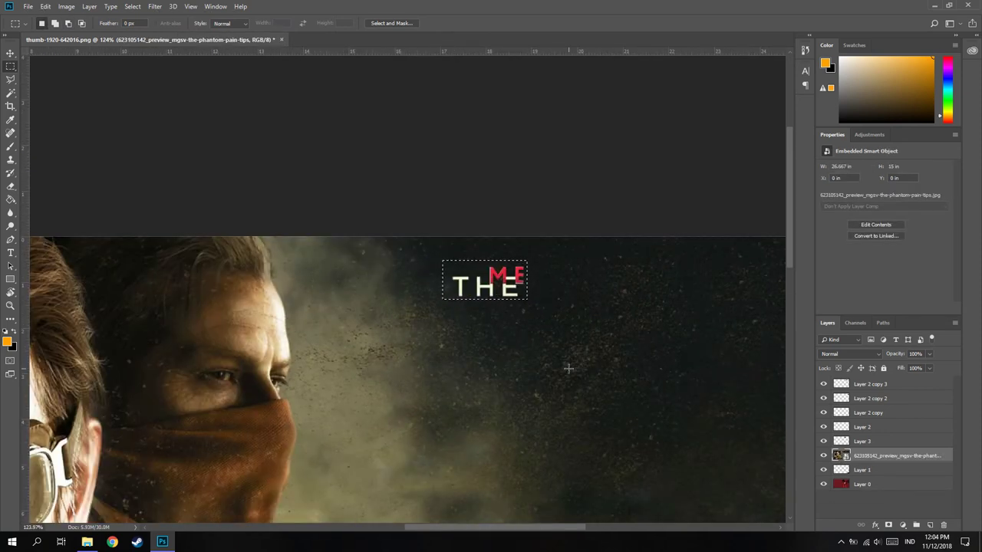
{"action": "key", "text": "v"}
{"action": "right_click", "coordinate": [490, 282]}
{"action": "left_click", "coordinate": [521, 292]}
Step: Sample the near-black background beside THE ME as the foreground colour
{"action": "scroll", "coordinate": [511, 292], "scroll_direction": "up", "scroll_amount": 3}
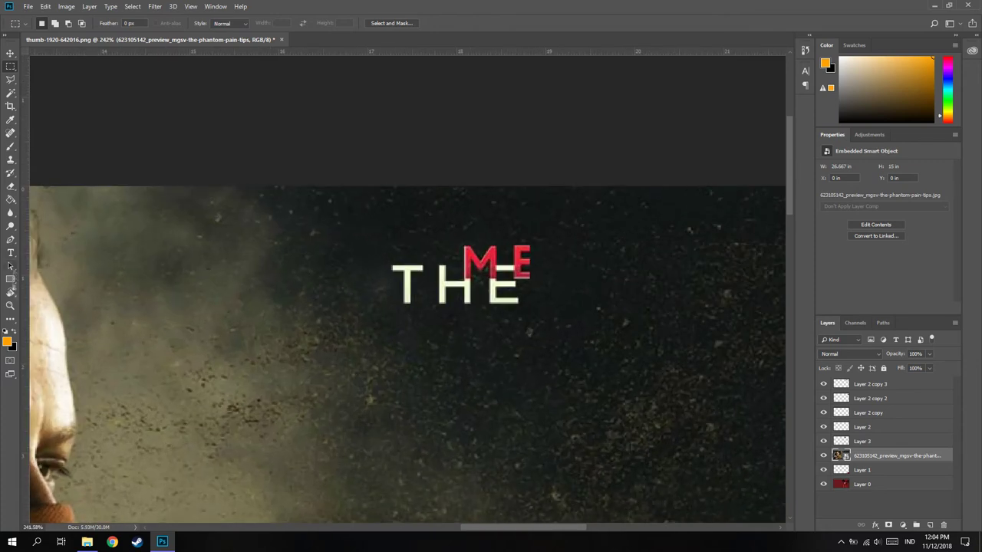
{"action": "key", "text": "i"}
{"action": "left_click", "coordinate": [381, 252]}
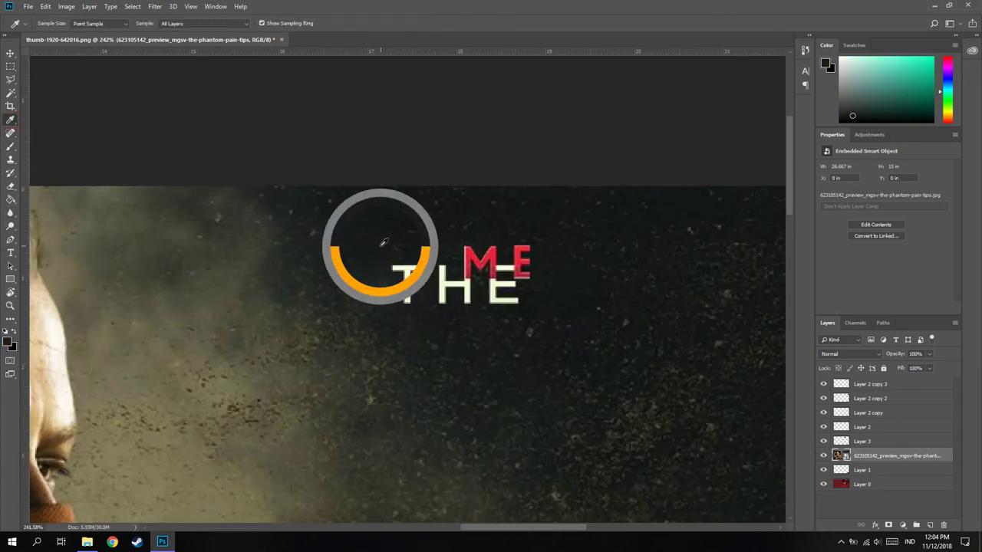
Step: Sample a background colour and copy a rectangular background area onto a new layer
{"action": "scroll", "coordinate": [602, 410], "scroll_direction": "down", "scroll_amount": 5}
{"action": "scroll", "coordinate": [603, 411], "scroll_direction": "down", "scroll_amount": 1}
{"action": "left_click", "coordinate": [640, 383]}
{"action": "key", "text": "m"}
{"action": "left_click_drag", "start_coordinate": [578, 341], "coordinate": [727, 412]}
{"action": "right_click", "coordinate": [660, 388]}
{"action": "left_click", "coordinate": [688, 268]}
Step: Move the copied patch up toward the title and commit it
{"action": "key", "text": "ctrl+t"}
{"action": "scroll", "coordinate": [521, 307], "scroll_direction": "down", "scroll_amount": 3}
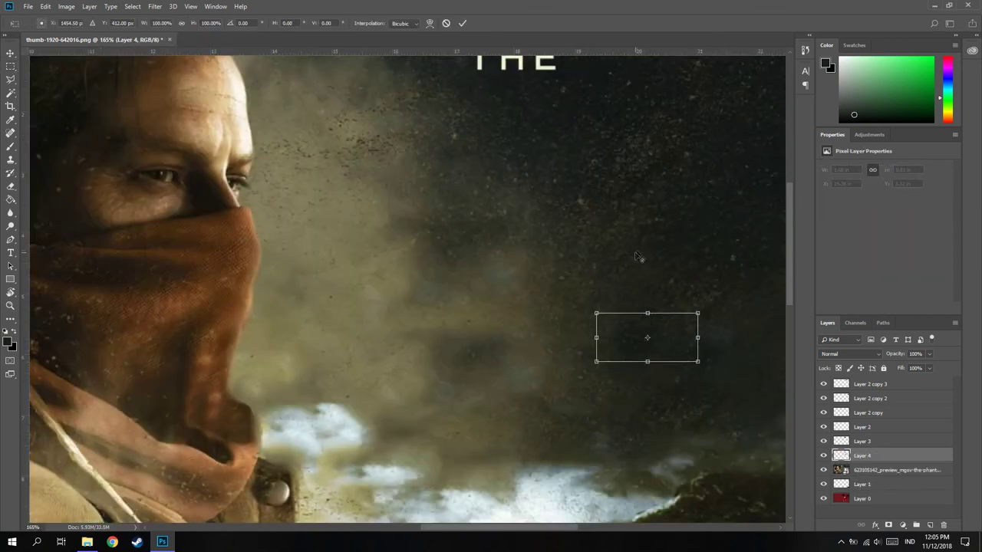
{"action": "left_click_drag", "start_coordinate": [626, 413], "coordinate": [522, 179]}
{"action": "right_click", "coordinate": [557, 179]}
{"action": "key", "text": "Escape"}
{"action": "key", "text": "Return"}
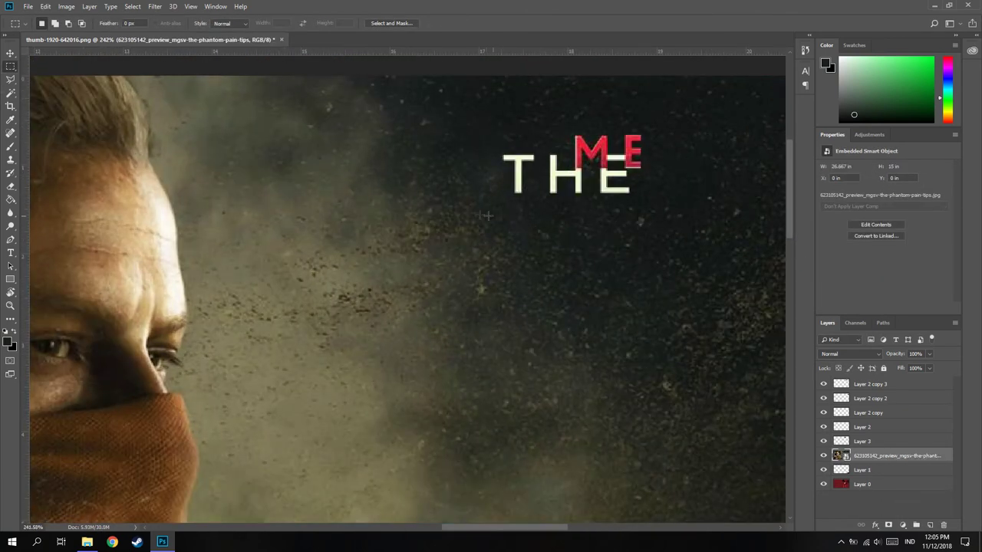
Step: Copy another background area to its own layer and nudge it upward with Shift+Up
{"action": "left_click_drag", "start_coordinate": [427, 208], "coordinate": [634, 286]}
{"action": "right_click", "coordinate": [534, 245]}
{"action": "left_click", "coordinate": [564, 313]}
{"action": "key", "text": "ctrl+t"}
{"action": "key", "text": "shift+Up"}
{"action": "key", "text": "shift+Up"}
{"action": "key", "text": "shift+Up"}
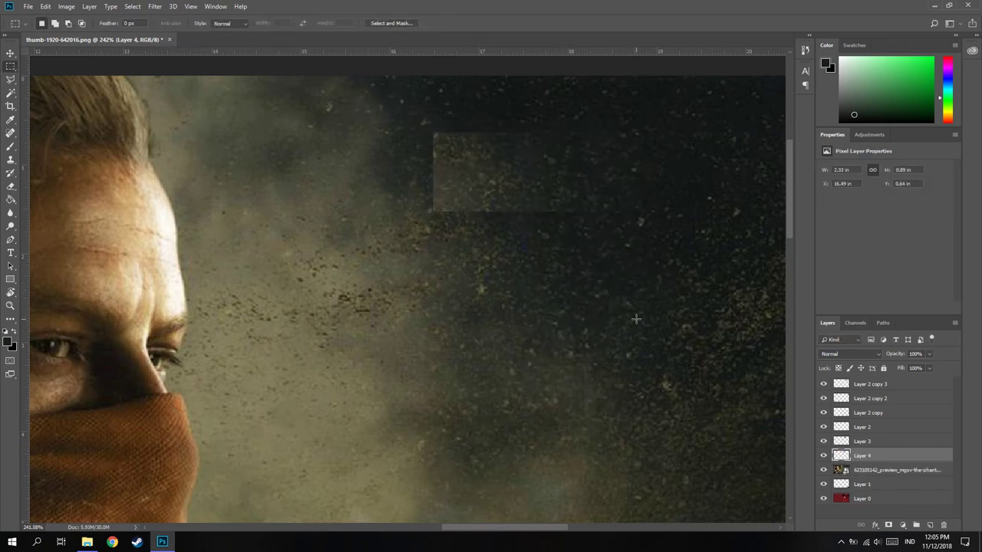
{"action": "key", "text": "Return"}
Step: Soften the patch's left edge with the Eraser at 41% opacity
{"action": "left_click", "coordinate": [10, 187]}
{"action": "mouse_move", "coordinate": [441, 142]}
{"action": "left_mouse_down"}
{"action": "mouse_move", "coordinate": [486, 209]}
{"action": "mouse_move", "coordinate": [511, 213]}
{"action": "left_mouse_up"}
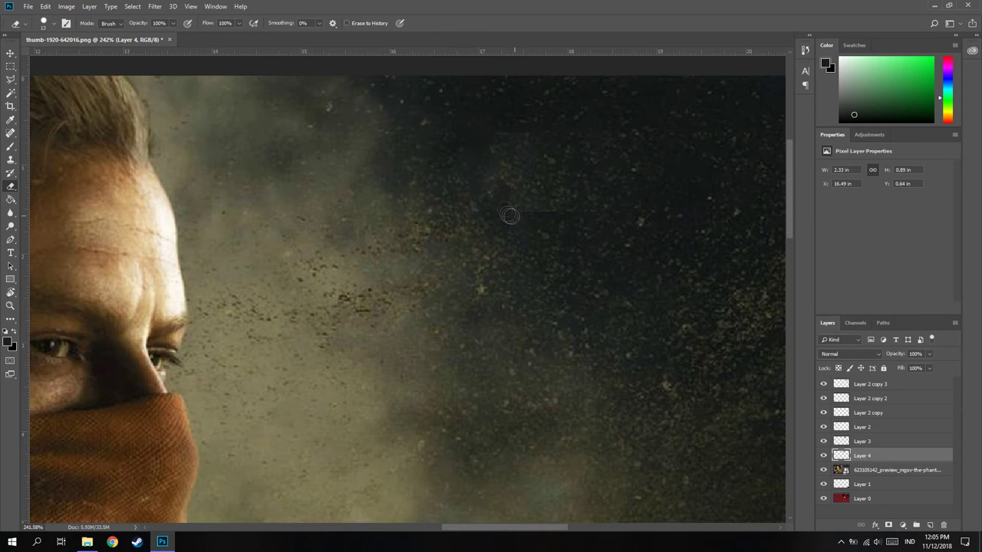
{"action": "right_click", "coordinate": [9, 186]}
{"action": "left_click", "coordinate": [45, 189]}
{"action": "left_click", "coordinate": [173, 23]}
{"action": "left_click_drag", "start_coordinate": [174, 39], "coordinate": [149, 38]}
Step: Darken the area around the patch seam with soft brush strokes
{"action": "left_click", "coordinate": [46, 23]}
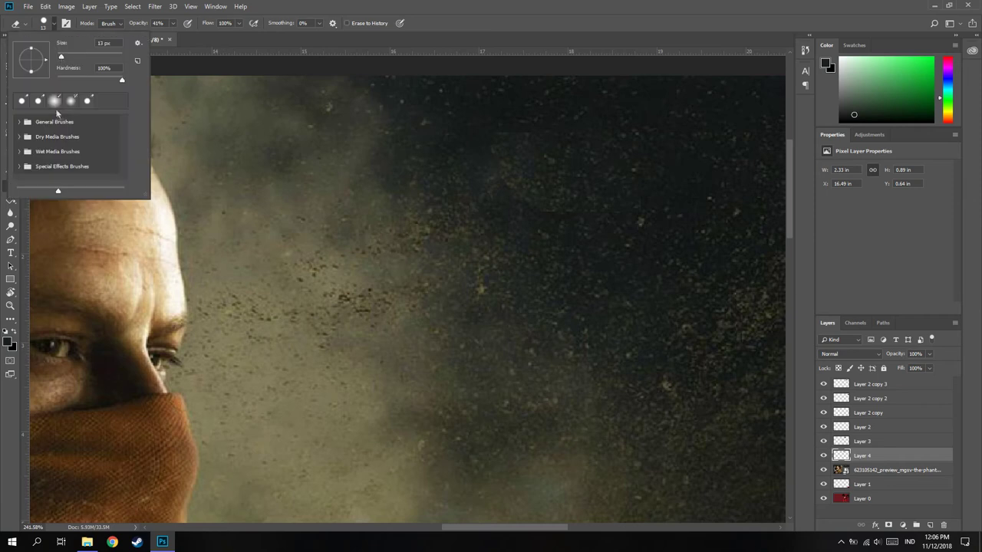
{"action": "key", "text": "b"}
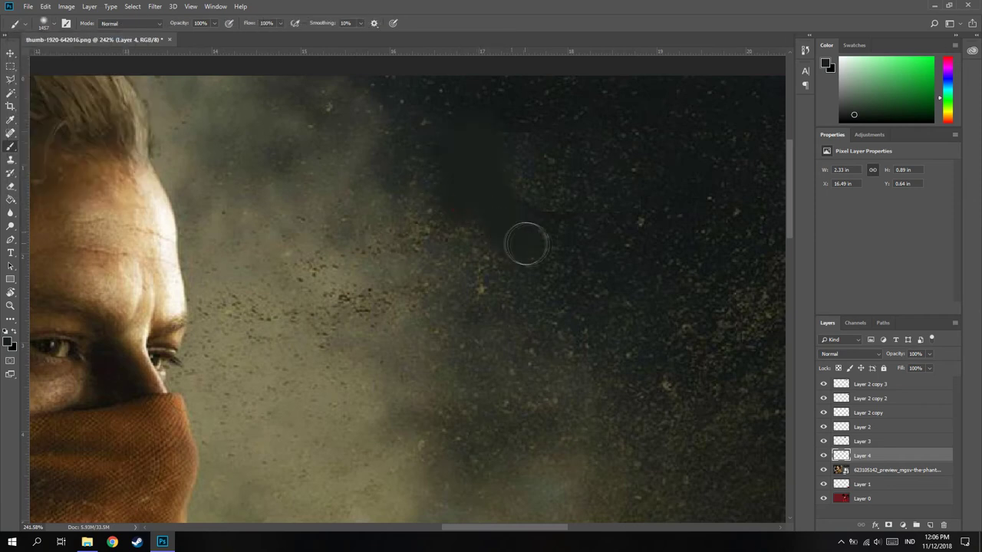
{"action": "left_click_drag", "start_coordinate": [526, 244], "coordinate": [449, 274]}
{"action": "key", "text": "ctrl+z"}
{"action": "left_click_drag", "start_coordinate": [539, 204], "coordinate": [627, 209]}
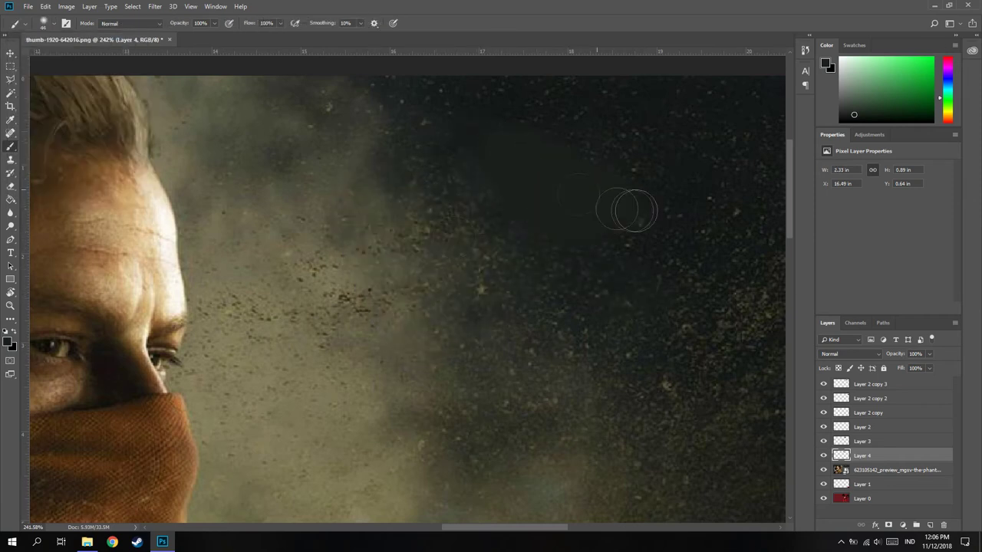
{"action": "scroll", "coordinate": [513, 256], "scroll_direction": "down", "scroll_amount": 5}
{"action": "scroll", "coordinate": [513, 256], "scroll_direction": "up", "scroll_amount": 1}
{"action": "scroll", "coordinate": [518, 232], "scroll_direction": "up", "scroll_amount": 2}
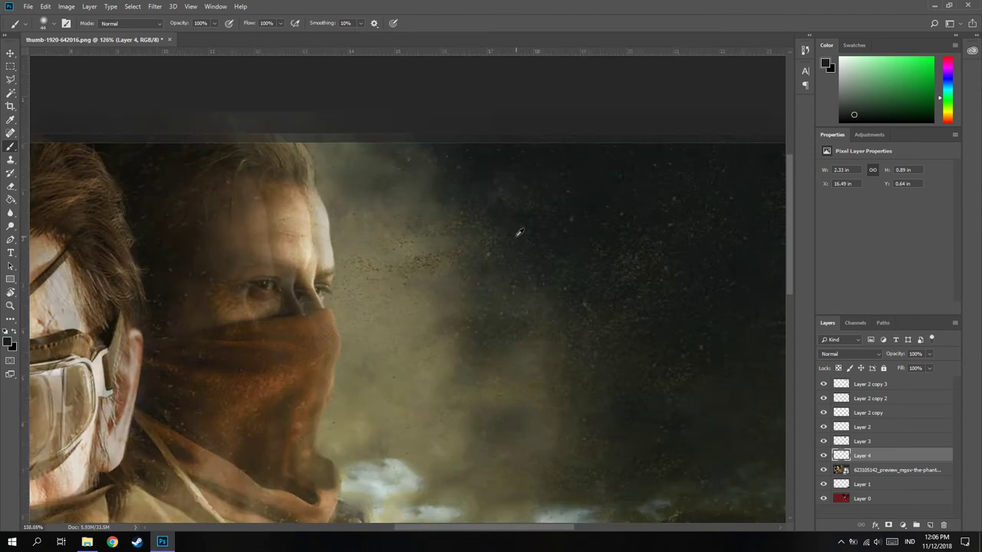
{"action": "scroll", "coordinate": [518, 232], "scroll_direction": "up", "scroll_amount": 2}
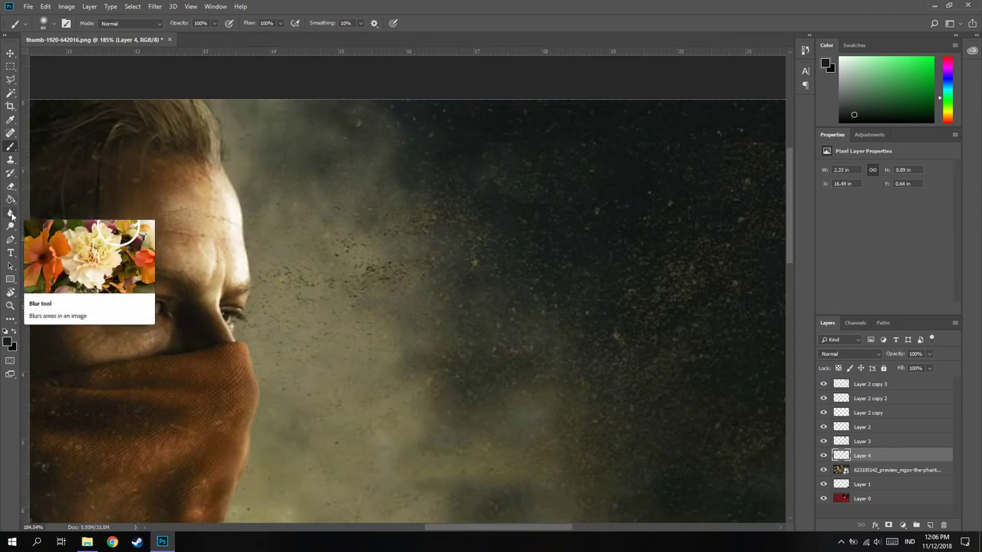
{"action": "left_click", "coordinate": [11, 215]}
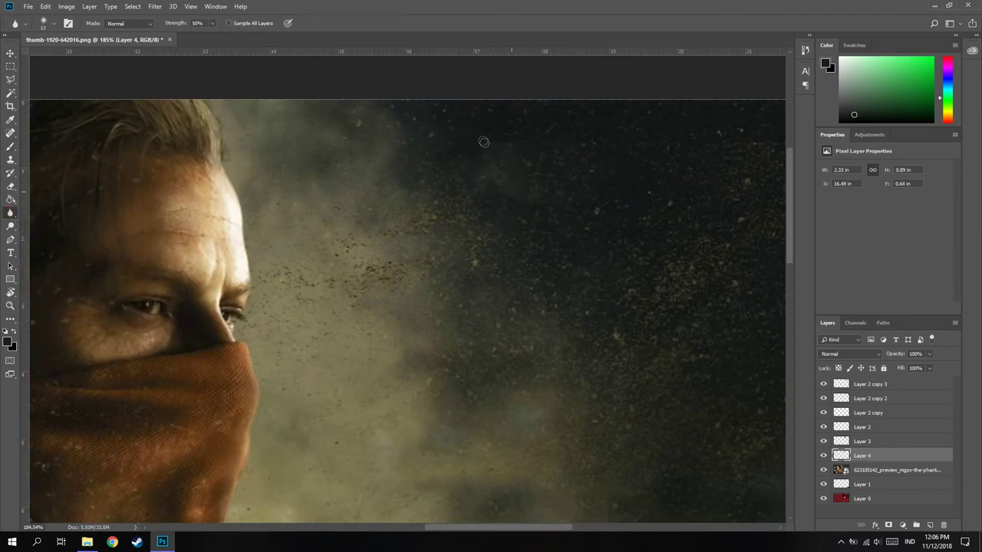
{"action": "scroll", "coordinate": [484, 142], "scroll_direction": "down", "scroll_amount": 5}
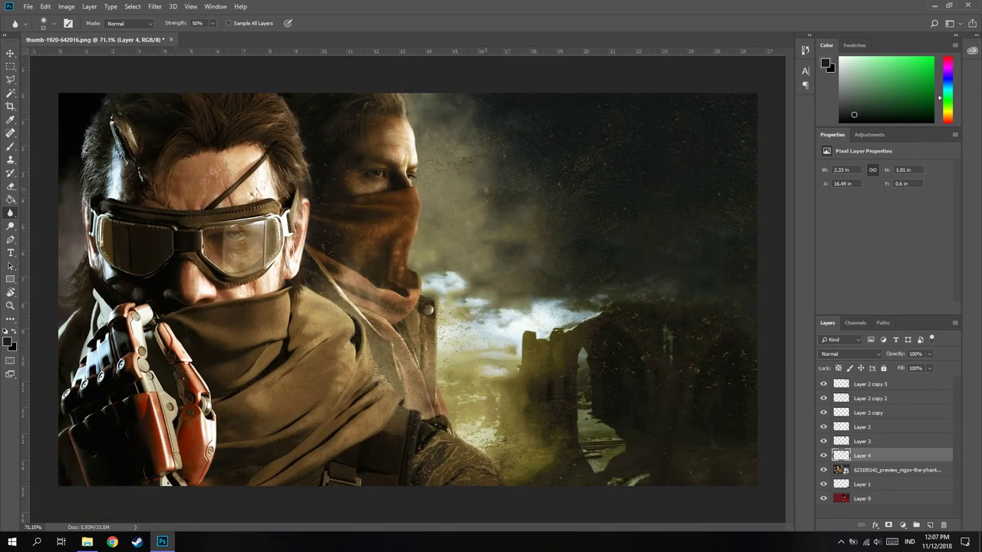
Step: Make Layer 2 copy active and drag a duplicate of its patch onto the top edge
{"action": "scroll", "coordinate": [697, 233], "scroll_direction": "up", "scroll_amount": 3}
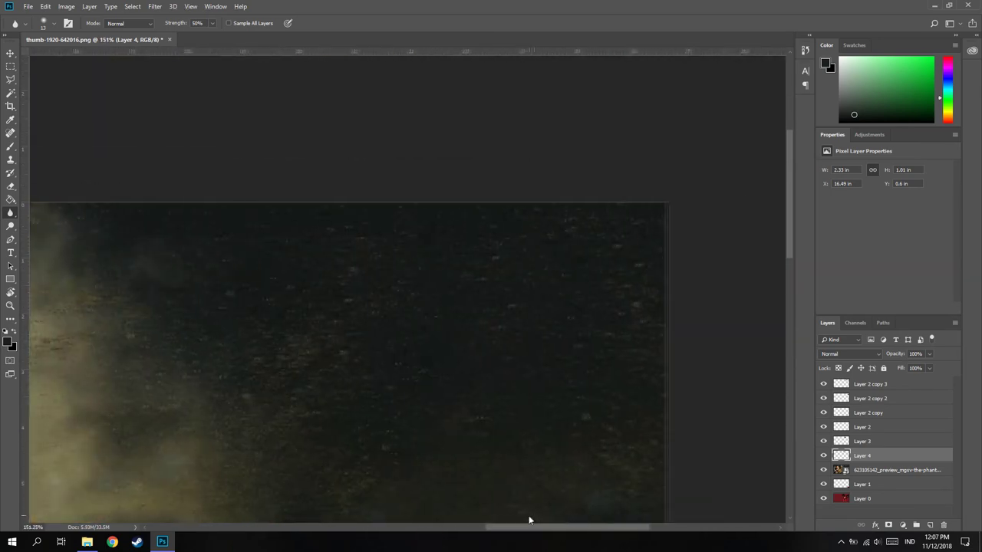
{"action": "left_click_drag", "start_coordinate": [529, 520], "coordinate": [521, 516]}
{"action": "left_click", "coordinate": [868, 413]}
{"action": "key", "text": "v"}
{"action": "left_click_drag", "start_coordinate": [524, 263], "coordinate": [295, 225]}
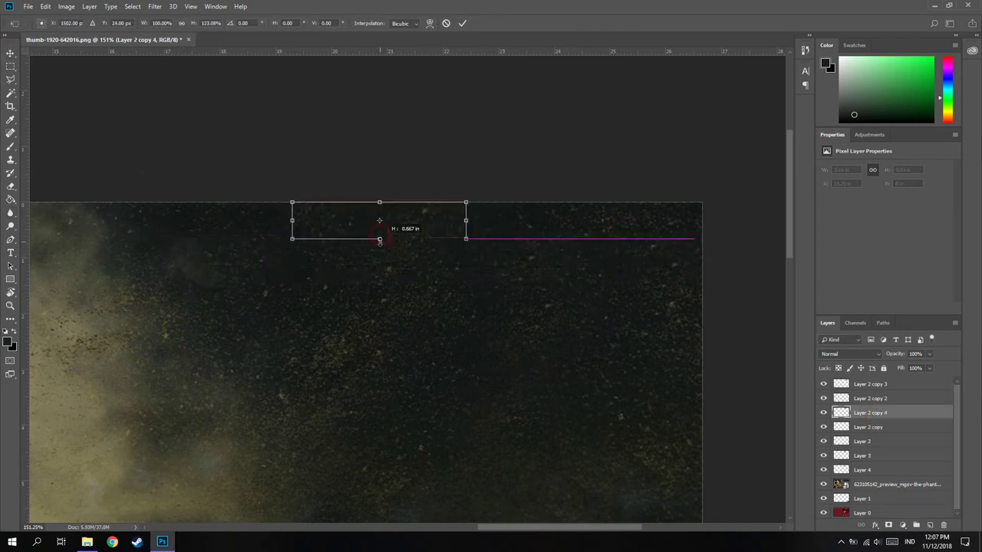
{"action": "scroll", "coordinate": [587, 284], "scroll_direction": "down", "scroll_amount": 5}
{"action": "scroll", "coordinate": [460, 129], "scroll_direction": "up", "scroll_amount": 4}
{"action": "scroll", "coordinate": [461, 129], "scroll_direction": "up", "scroll_amount": 3}
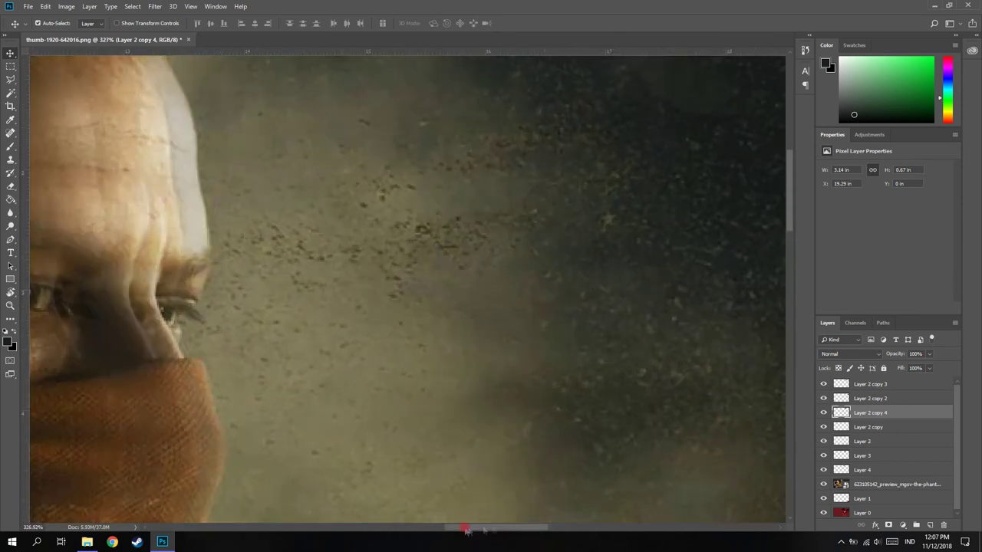
{"action": "scroll", "coordinate": [653, 340], "scroll_direction": "up", "scroll_amount": 2}
Step: Undo the duplicated patch and the blended Layer 4 patch so THE shows again
{"action": "key", "text": "ctrl+z"}
{"action": "scroll", "coordinate": [653, 340], "scroll_direction": "down", "scroll_amount": 5}
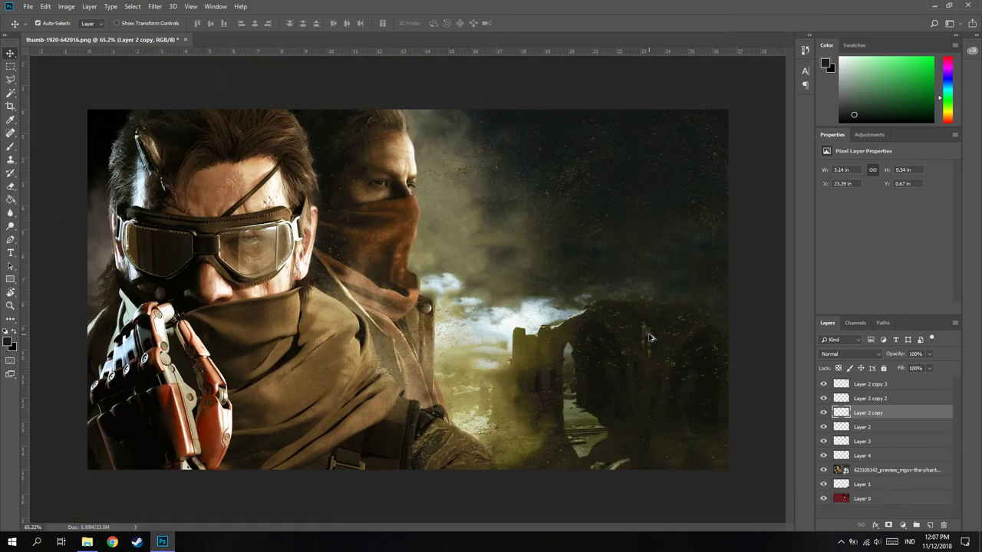
{"action": "scroll", "coordinate": [653, 339], "scroll_direction": "up", "scroll_amount": 1}
{"action": "scroll", "coordinate": [653, 340], "scroll_direction": "up", "scroll_amount": 3}
{"action": "key", "text": "ctrl+z"}
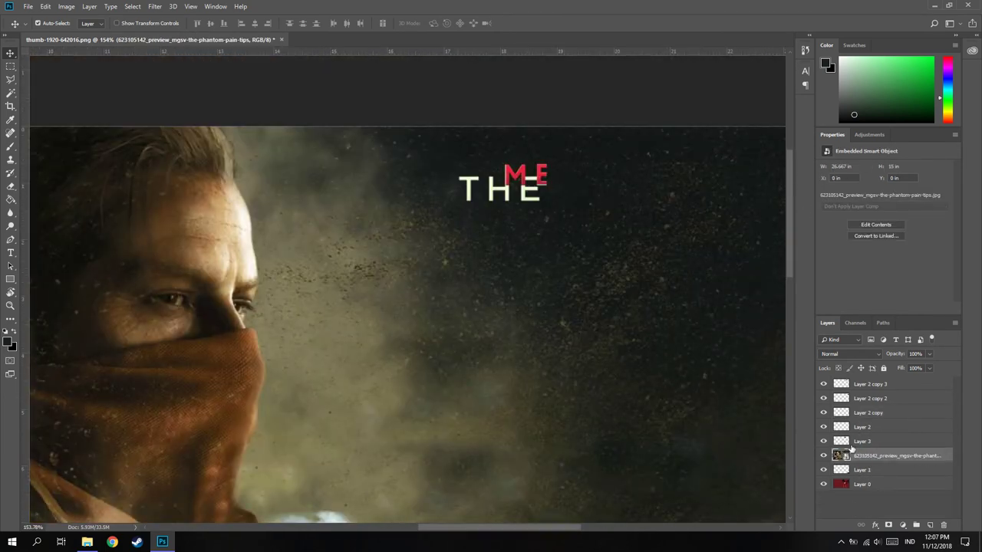
Step: Draw a four-sided Polygonal Lasso background selection and copy it to a new layer
{"action": "key", "text": "l"}
{"action": "left_click", "coordinate": [525, 253]}
{"action": "left_click", "coordinate": [563, 291]}
{"action": "left_click", "coordinate": [675, 274]}
{"action": "double_click", "coordinate": [605, 244]}
{"action": "right_click", "coordinate": [595, 266]}
{"action": "left_click", "coordinate": [626, 334]}
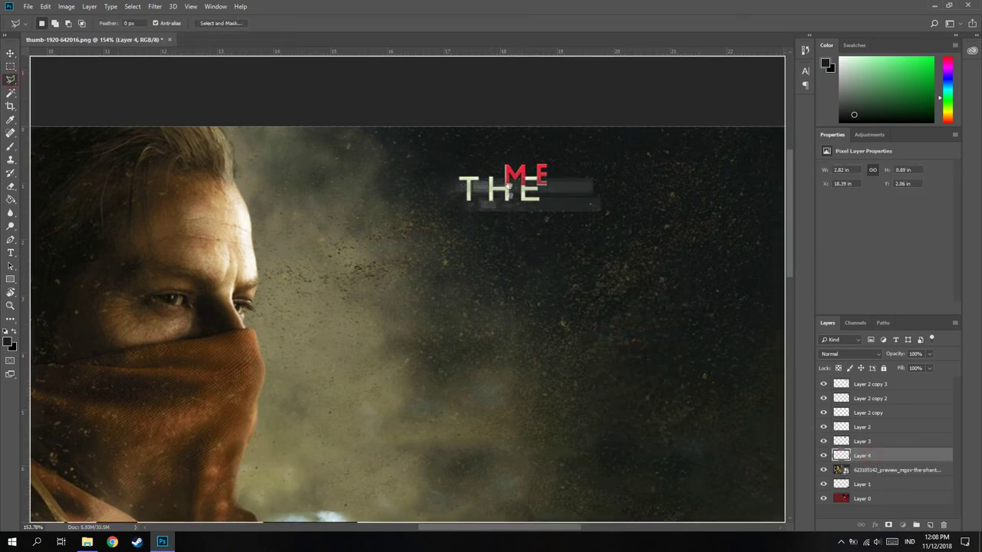
Step: Move the new Layer 4 patch up-left to cover the word THE
{"action": "key", "text": "ctrl+t"}
{"action": "left_click_drag", "start_coordinate": [600, 269], "coordinate": [504, 188]}
{"action": "key", "text": "Return"}
{"action": "scroll", "coordinate": [614, 234], "scroll_direction": "down", "scroll_amount": 4}
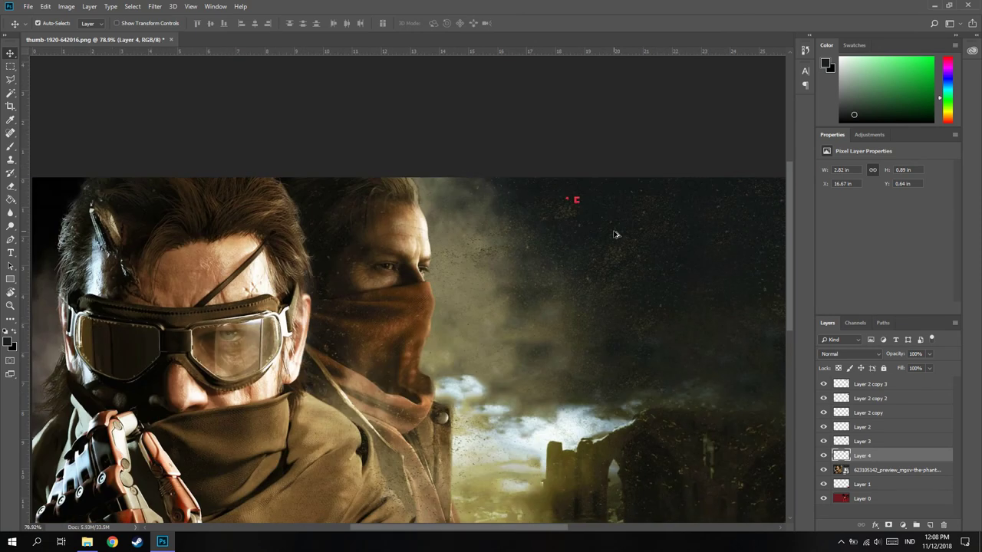
{"action": "key", "text": "ctrl+t"}
{"action": "scroll", "coordinate": [614, 234], "scroll_direction": "up", "scroll_amount": 4}
{"action": "right_click", "coordinate": [525, 169]}
{"action": "key", "text": "Escape"}
{"action": "key", "text": "Escape"}
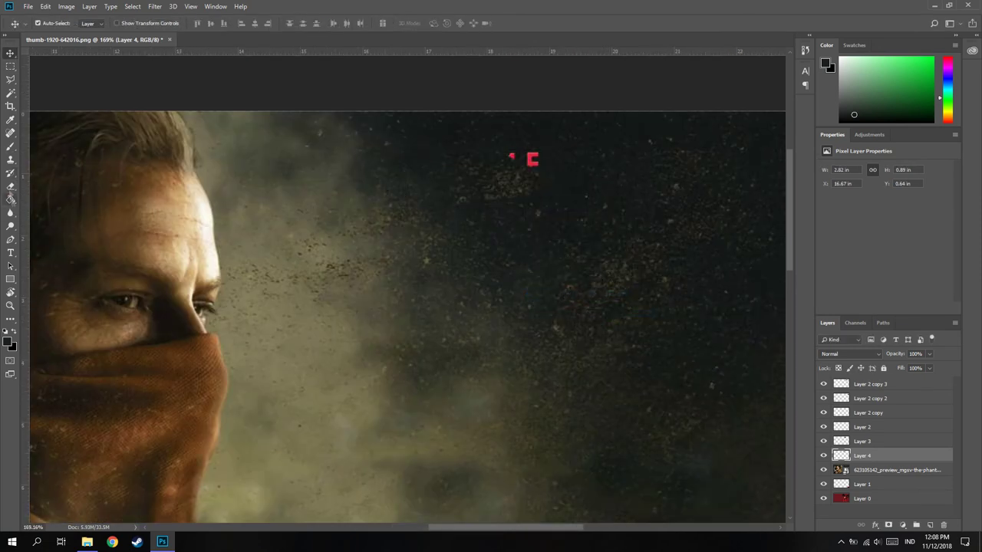
{"action": "left_click", "coordinate": [10, 186]}
{"action": "scroll", "coordinate": [460, 235], "scroll_direction": "down", "scroll_amount": 2}
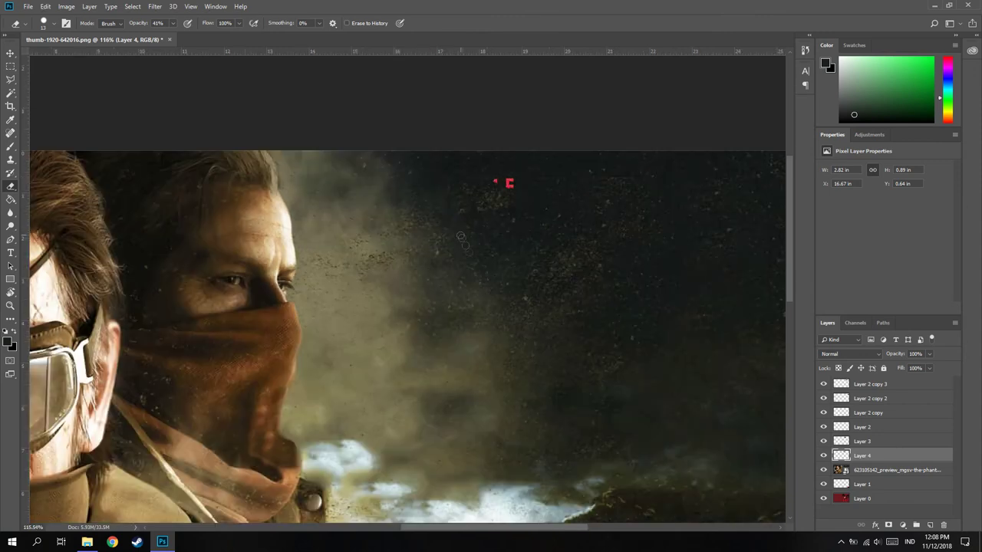
{"action": "scroll", "coordinate": [490, 230], "scroll_direction": "up", "scroll_amount": 1}
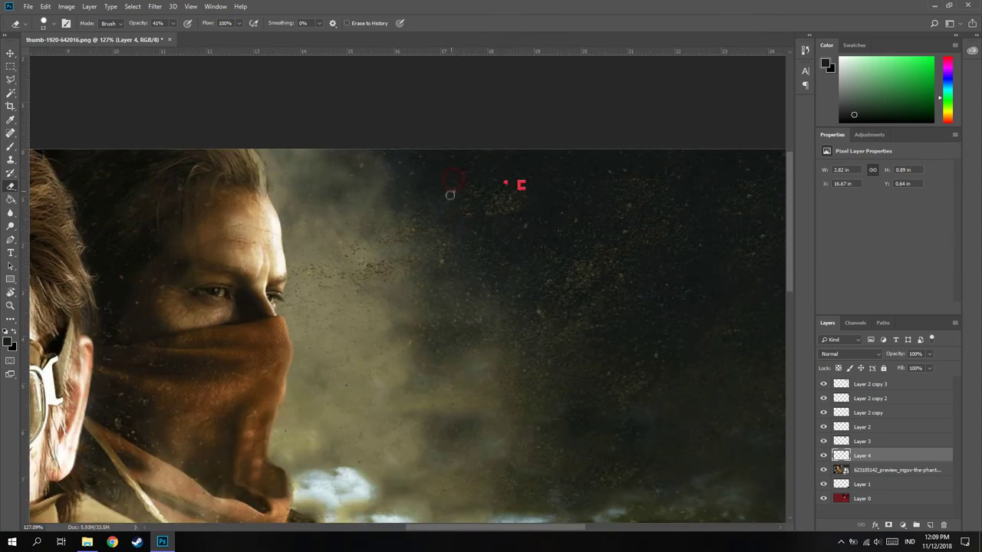
{"action": "scroll", "coordinate": [418, 274], "scroll_direction": "down", "scroll_amount": 2}
Step: Duplicate Layer 4 and move the copy over the red letter fragments, then fit the poster on screen
{"action": "key", "text": "ctrl+j"}
{"action": "key", "text": "ctrl+t"}
{"action": "left_click_drag", "start_coordinate": [506, 146], "coordinate": [568, 136]}
{"action": "key", "text": "Return"}
{"action": "key", "text": "ctrl+0"}
{"action": "key", "text": "v"}
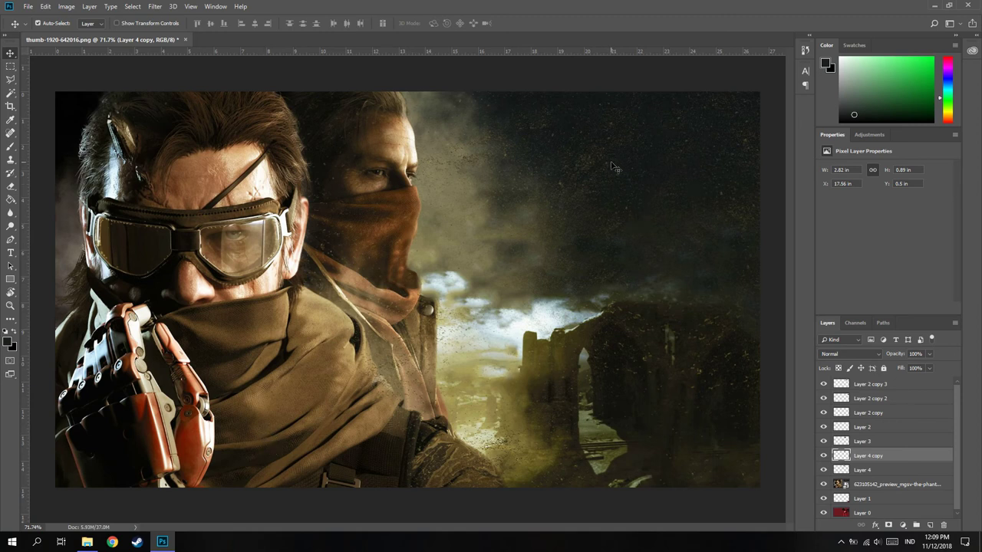
{"action": "scroll", "coordinate": [636, 138], "scroll_direction": "down", "scroll_amount": 2}
{"action": "scroll", "coordinate": [622, 151], "scroll_direction": "up", "scroll_amount": 3}
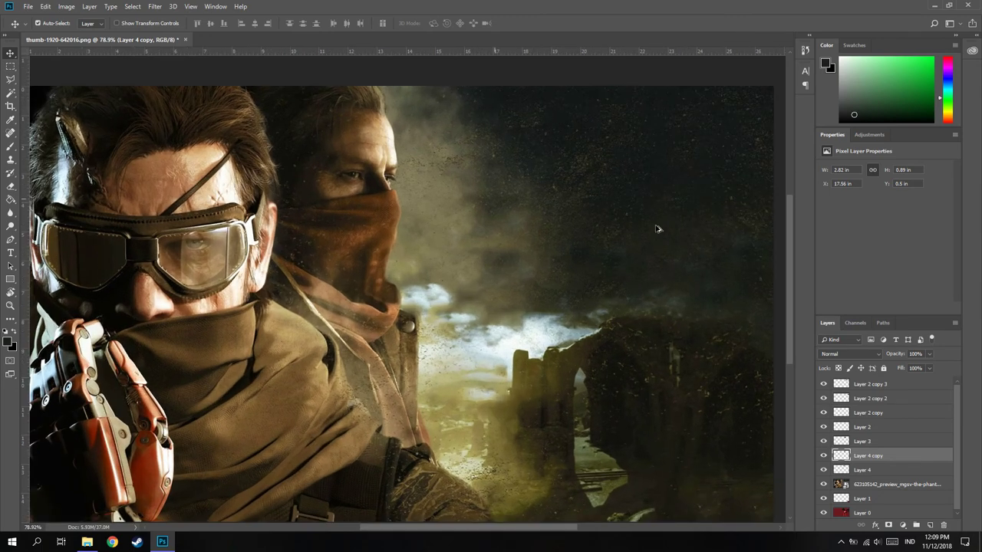
{"action": "scroll", "coordinate": [666, 227], "scroll_direction": "down", "scroll_amount": 3}
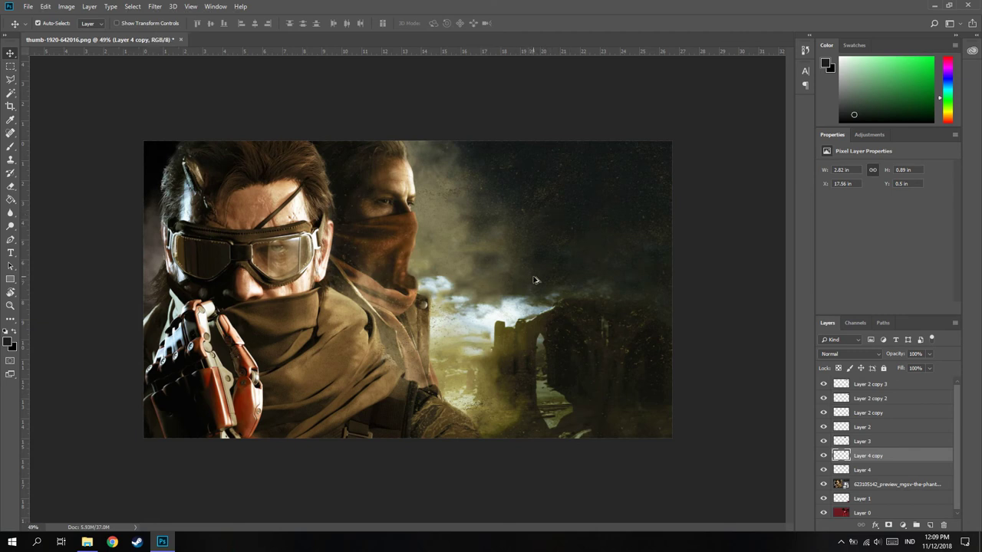
{"action": "scroll", "coordinate": [531, 280], "scroll_direction": "down", "scroll_amount": 1}
{"action": "scroll", "coordinate": [584, 309], "scroll_direction": "up", "scroll_amount": 2}
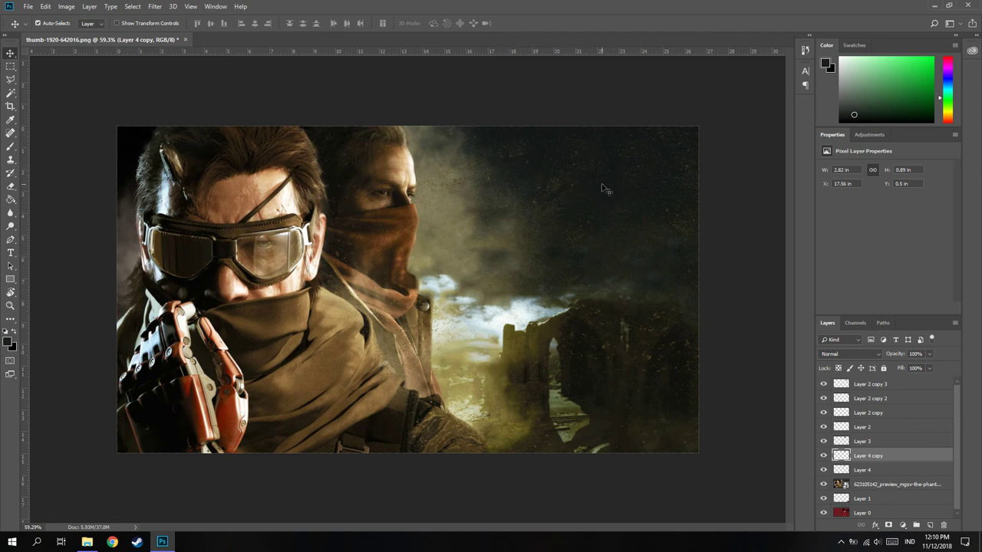
{"action": "scroll", "coordinate": [537, 146], "scroll_direction": "up", "scroll_amount": 3}
{"action": "scroll", "coordinate": [572, 115], "scroll_direction": "up", "scroll_amount": 2}
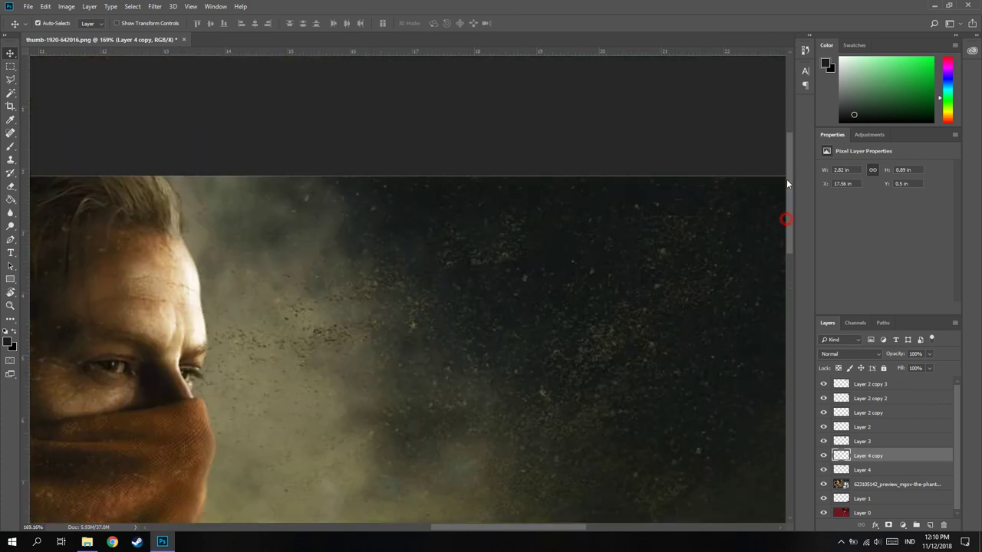
{"action": "left_click_drag", "start_coordinate": [786, 224], "coordinate": [783, 195]}
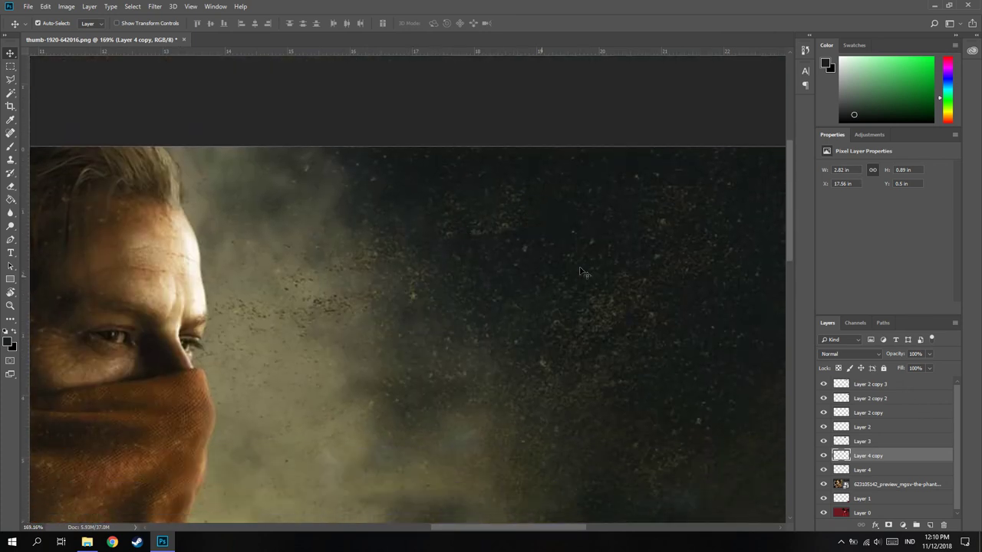
{"action": "scroll", "coordinate": [624, 259], "scroll_direction": "down", "scroll_amount": 3}
{"action": "scroll", "coordinate": [632, 246], "scroll_direction": "down", "scroll_amount": 2}
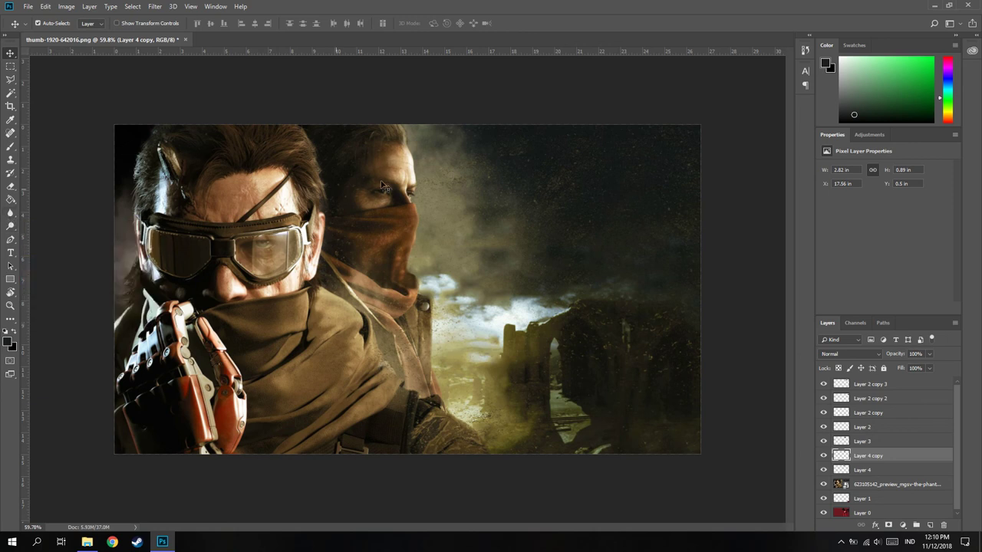
{"action": "left_click", "coordinate": [11, 185]}
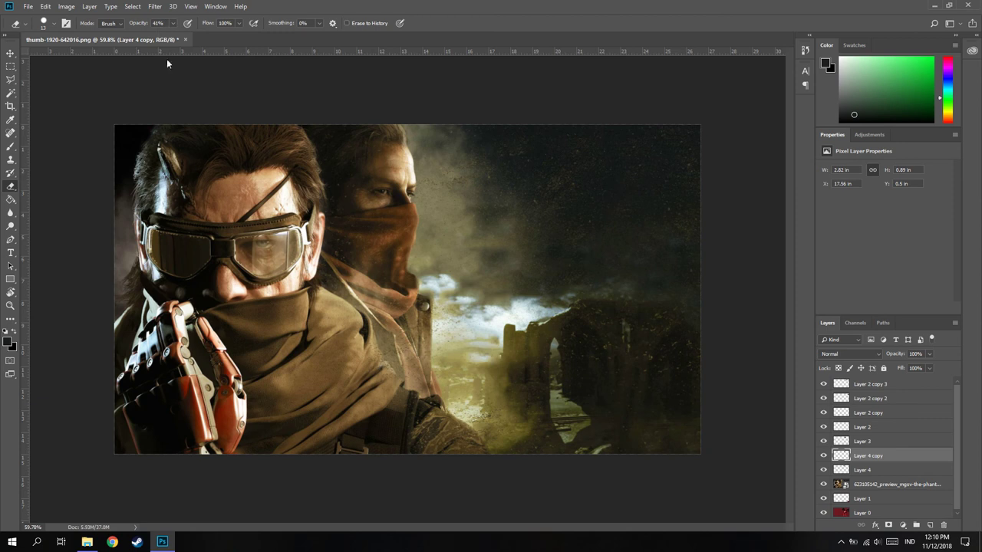
{"action": "left_click", "coordinate": [11, 53]}
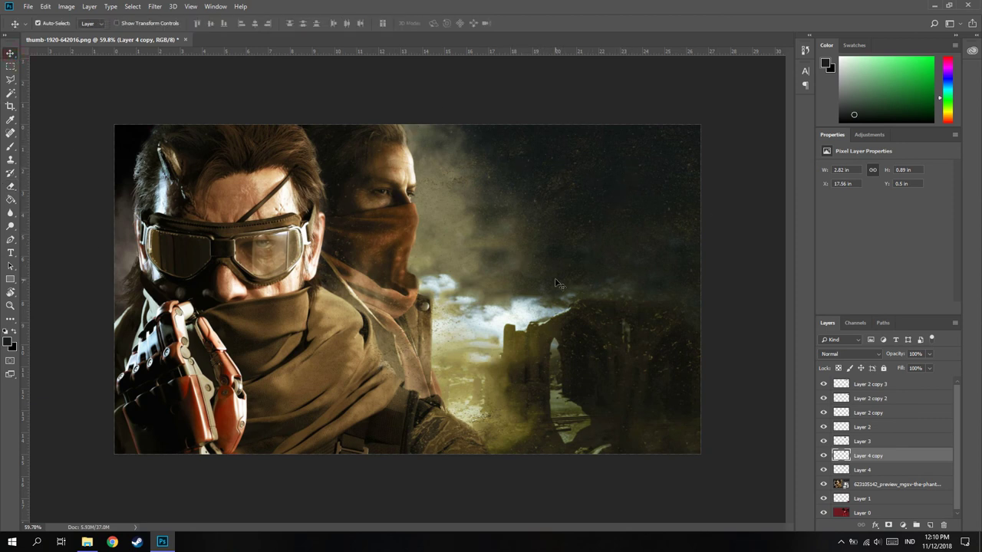
{"action": "scroll", "coordinate": [539, 245], "scroll_direction": "down", "scroll_amount": 1}
{"action": "scroll", "coordinate": [537, 242], "scroll_direction": "up", "scroll_amount": 1}
{"action": "scroll", "coordinate": [534, 214], "scroll_direction": "up", "scroll_amount": 1}
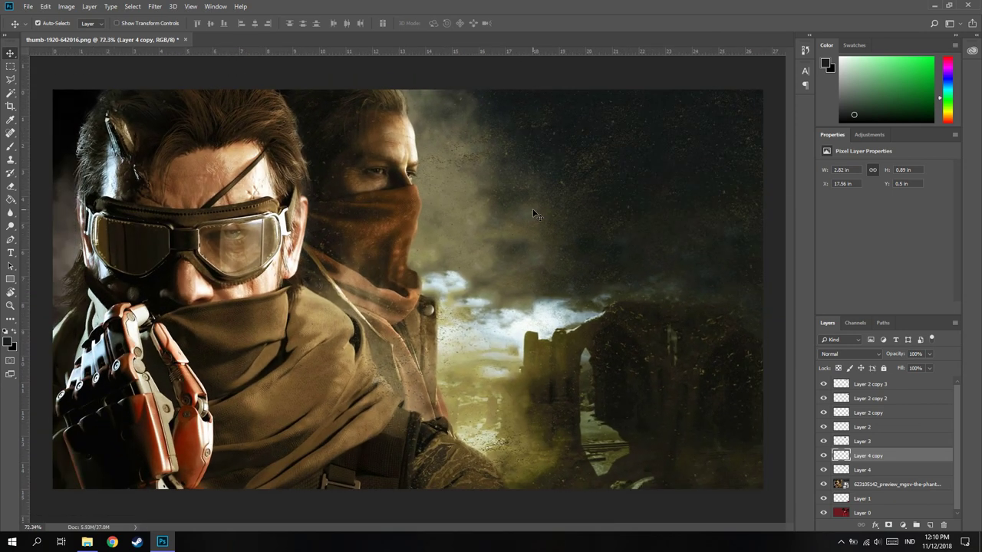